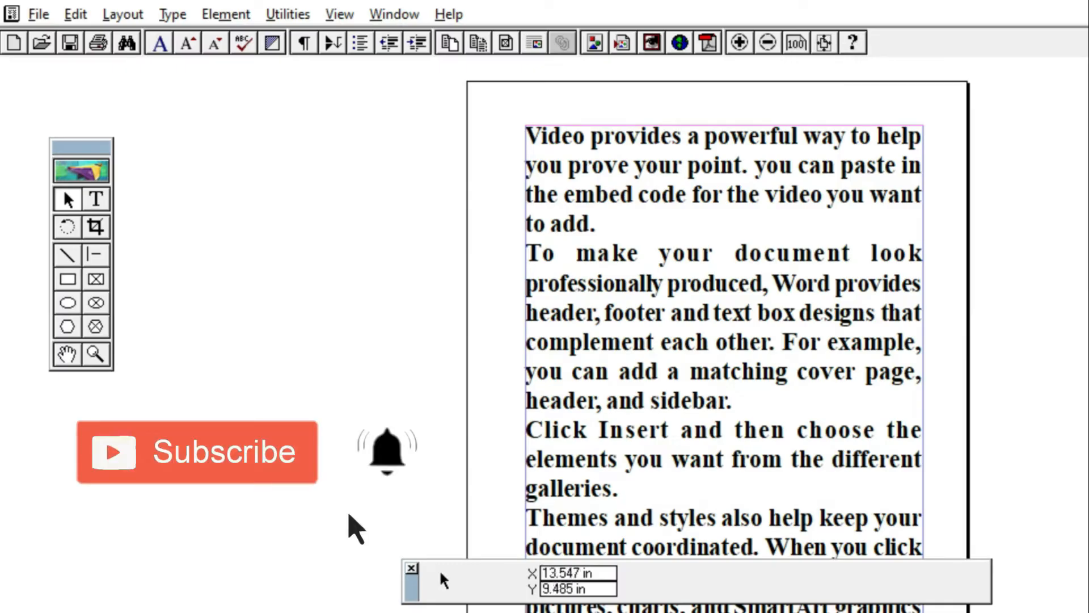
# Step: Examine the Document Setup options for a new publication and for the current publication
pyautogui.click(14, 43)
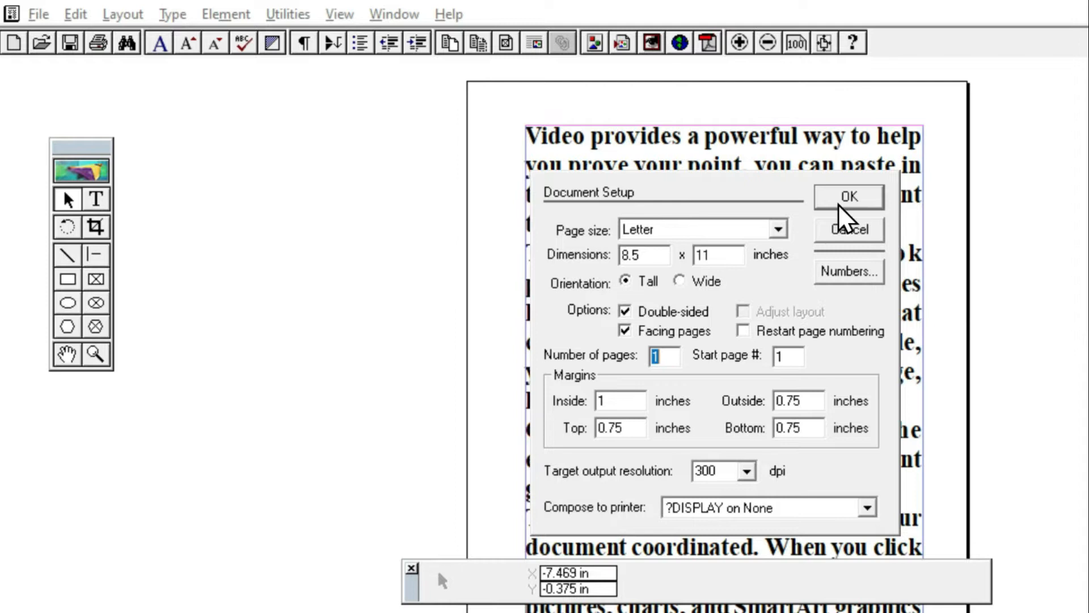
pyautogui.click(849, 229)
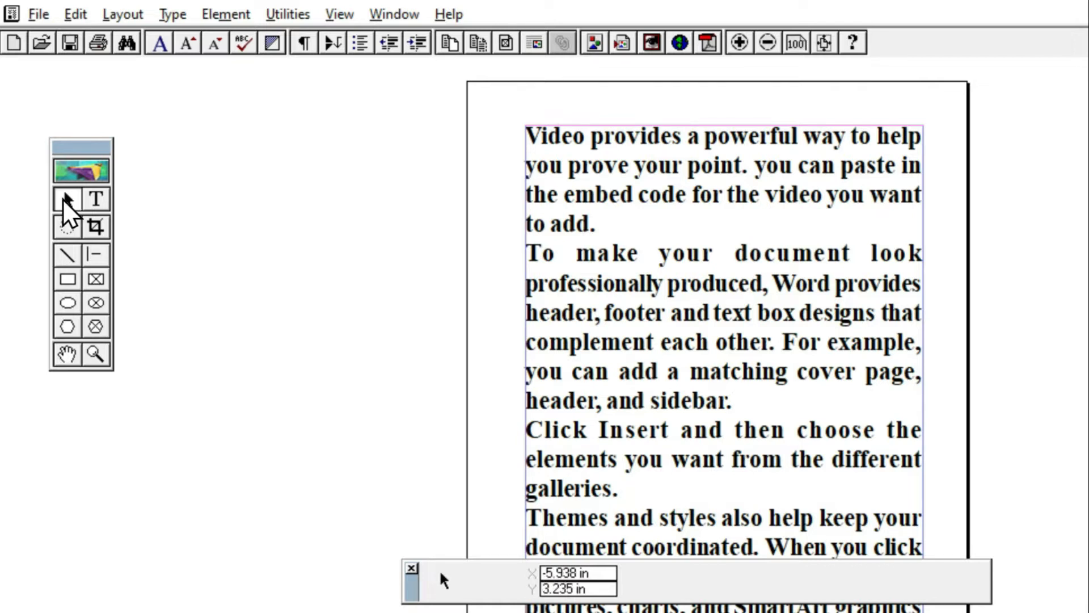
pyautogui.hotkey('ctrl', 'shift', 'p')
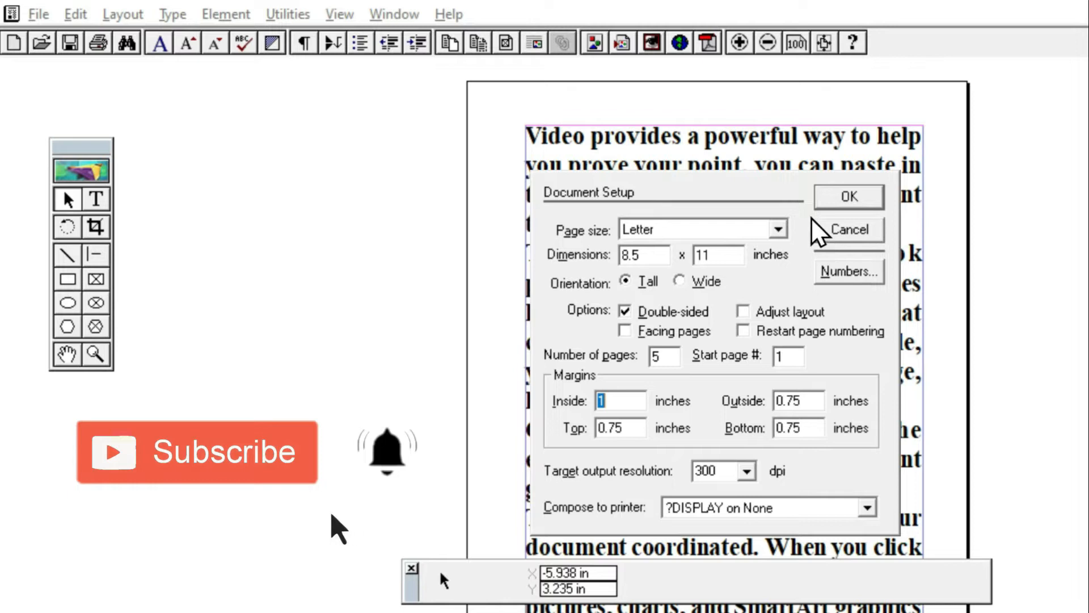
pyautogui.click(840, 233)
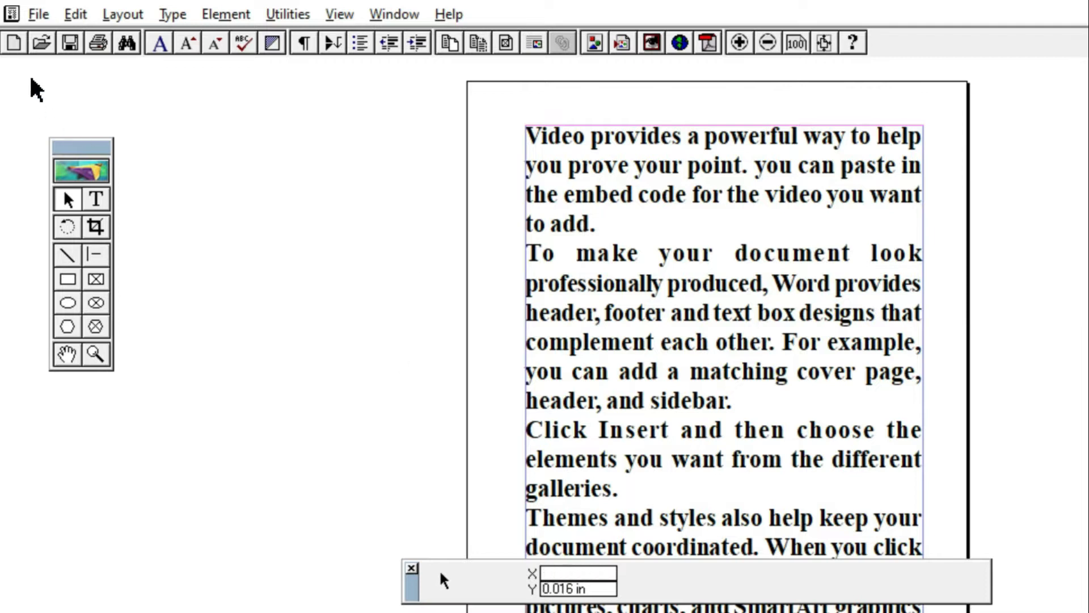
# Step: Look through the Desktop files available to open, including tutorial.pmd, without opening a publication
pyautogui.click(43, 41)
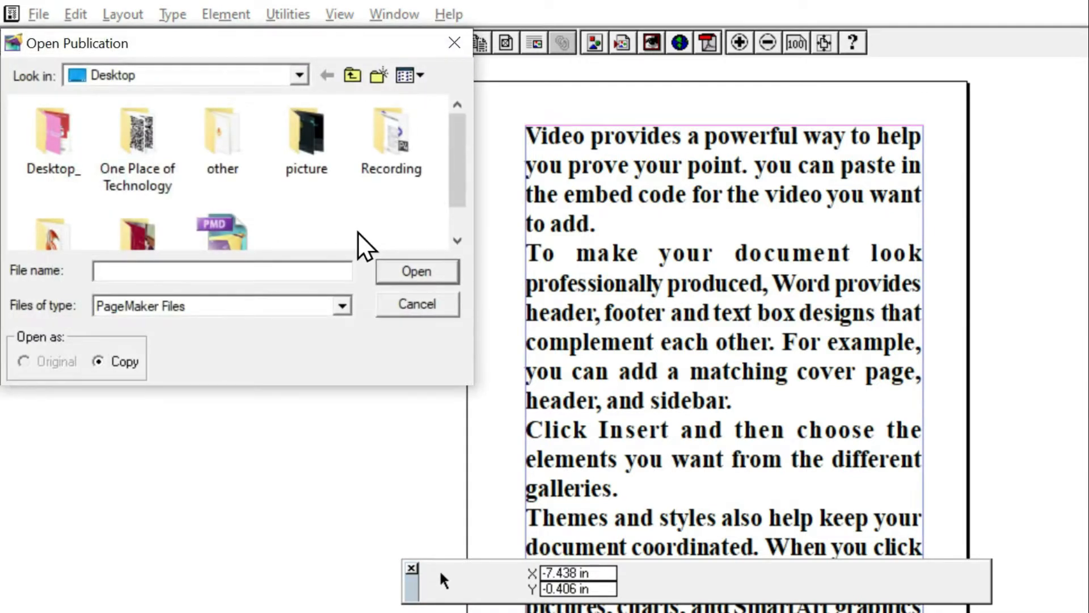
pyautogui.scroll(-1, 369, 227)
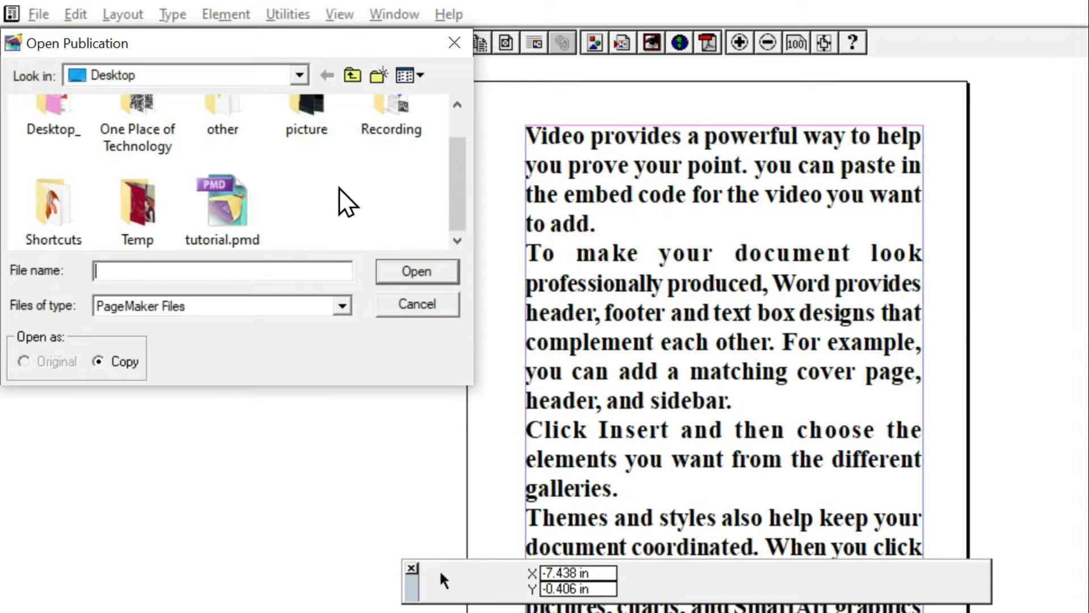
pyautogui.scroll(1, 339, 188)
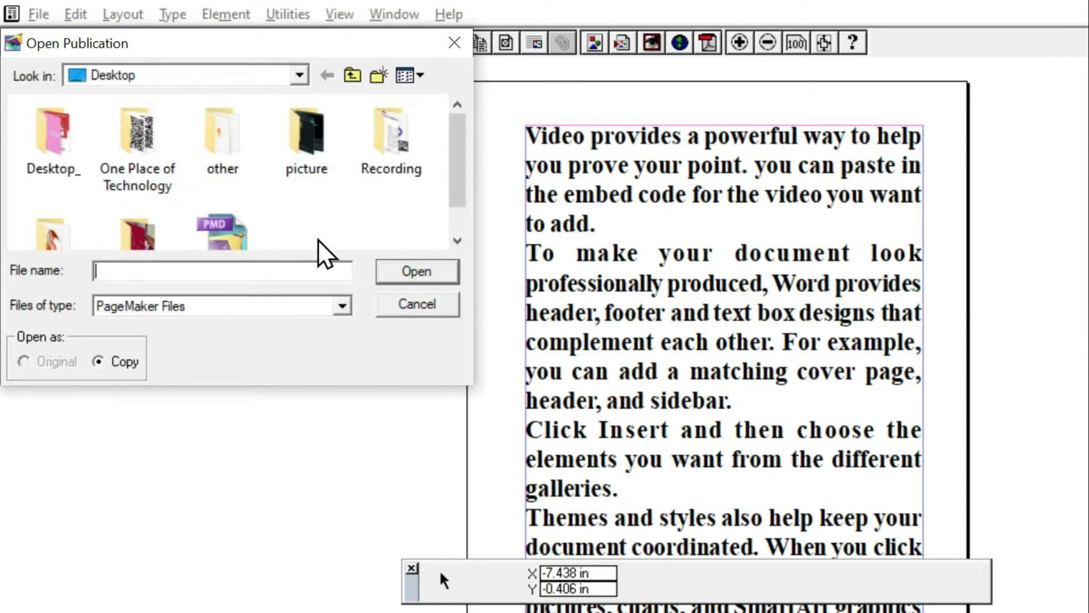
pyautogui.click(244, 230)
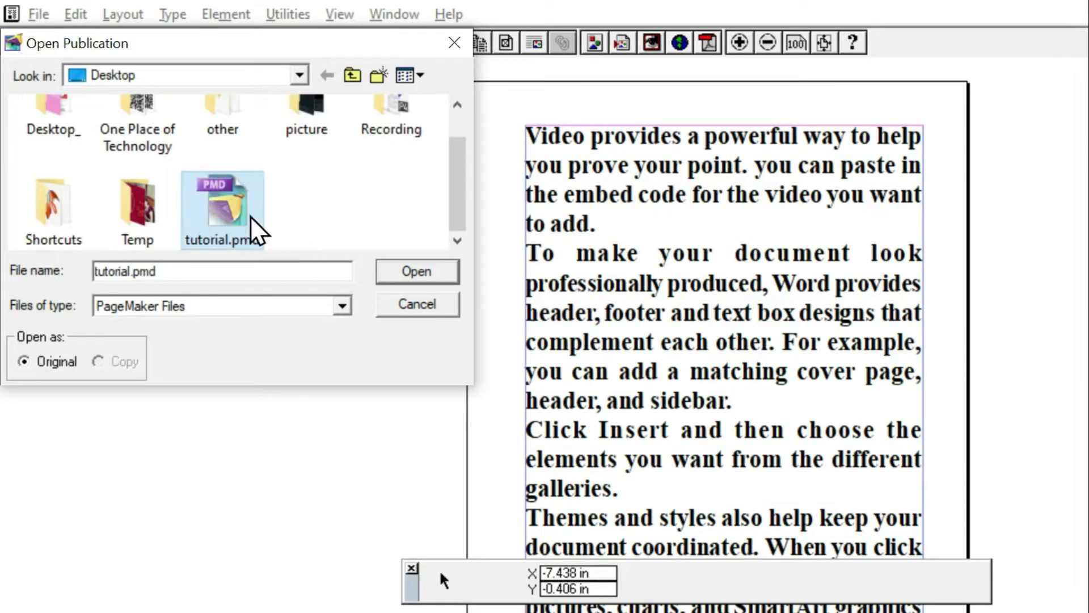
pyautogui.click(416, 300)
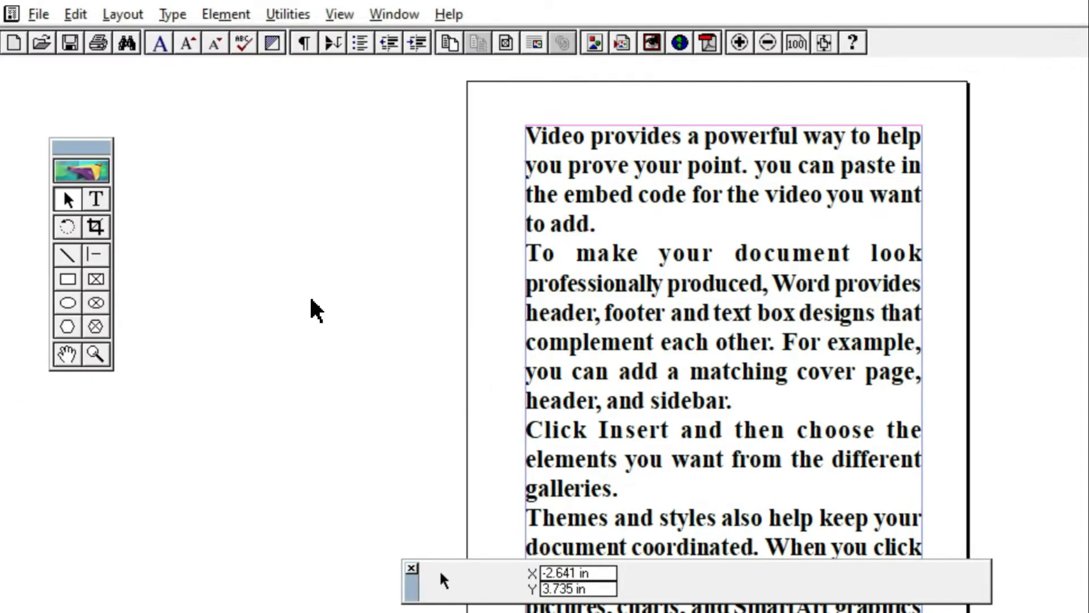
# Step: Save the publication to the Desktop as Untitled-1.pmd
pyautogui.click(70, 46)
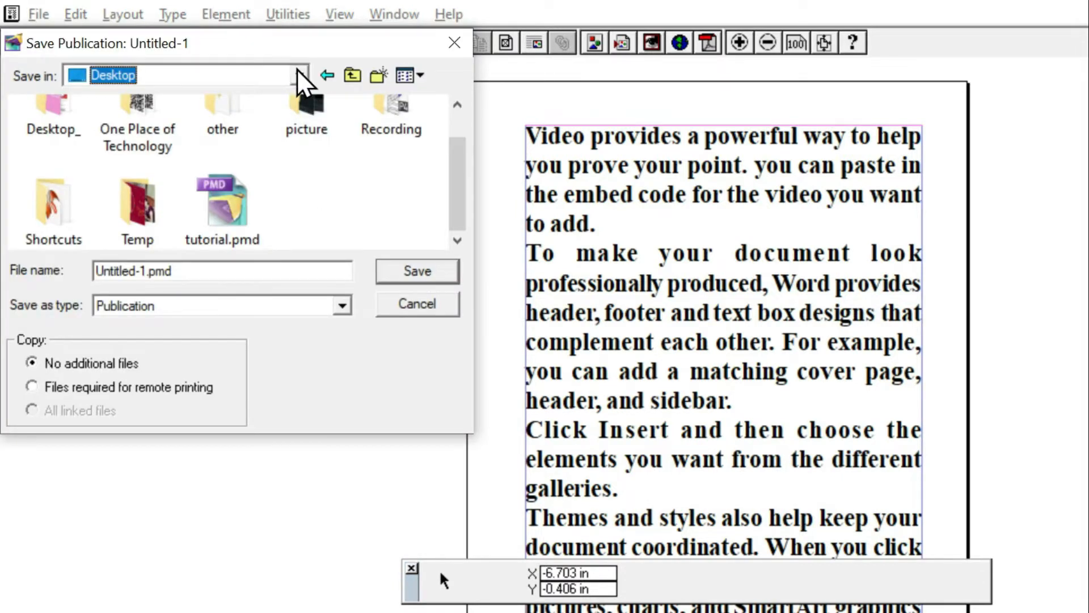
pyautogui.click(425, 274)
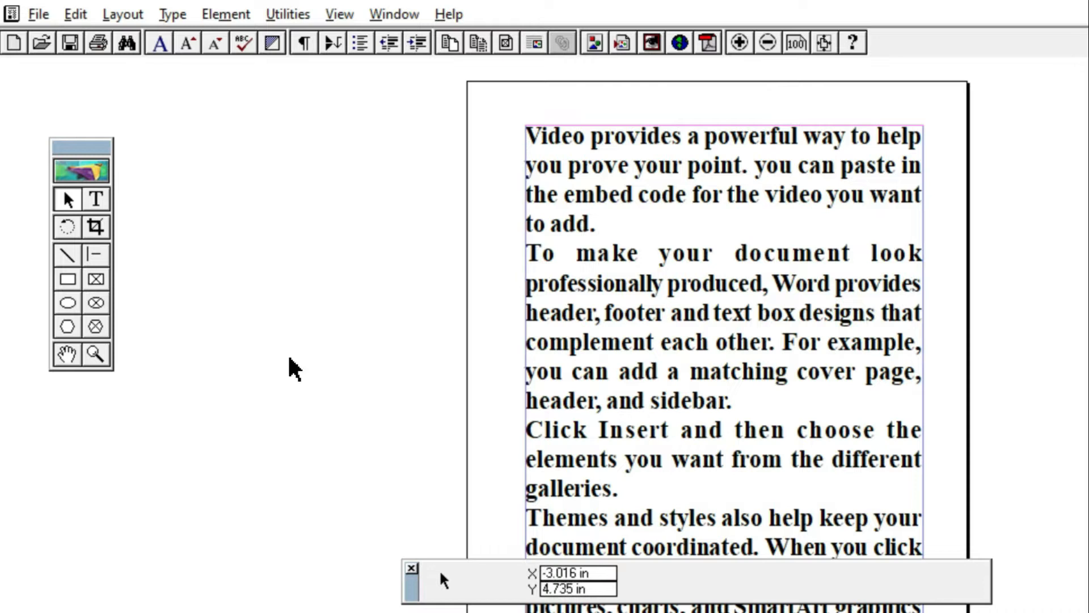
# Step: Set up the print job for 3 copies with collation turned on
pyautogui.click(96, 44)
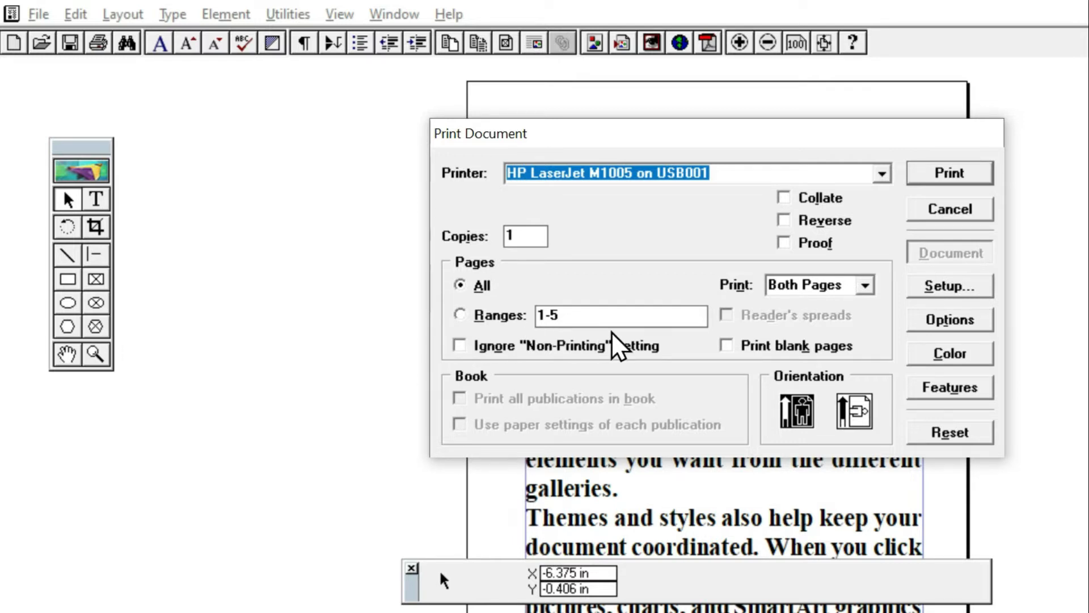
pyautogui.click(788, 199)
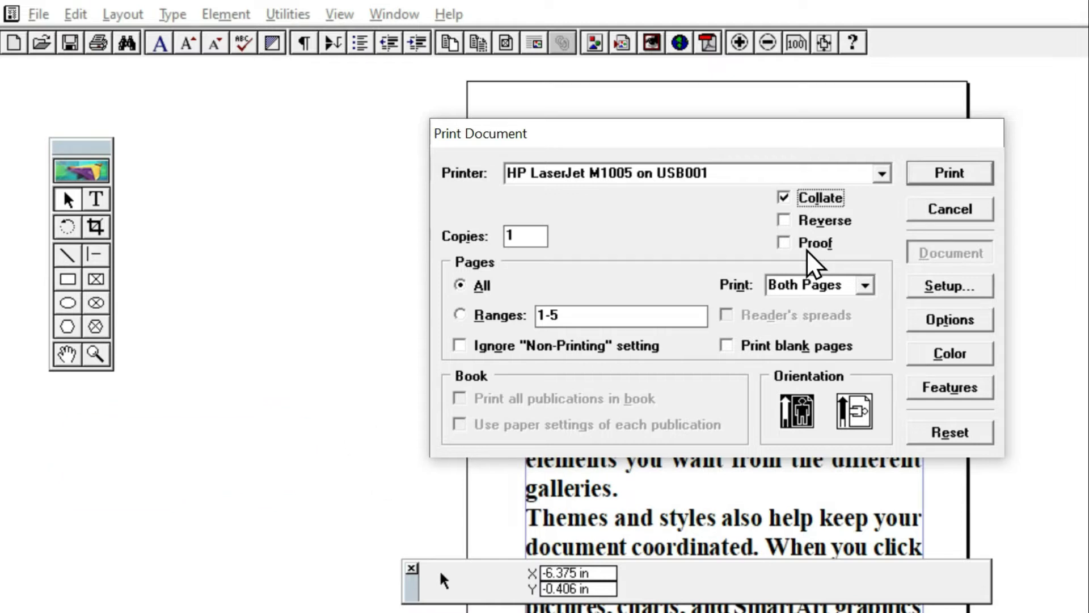
pyautogui.doubleClick(501, 236)
pyautogui.write('3')
pyautogui.press('Tab')
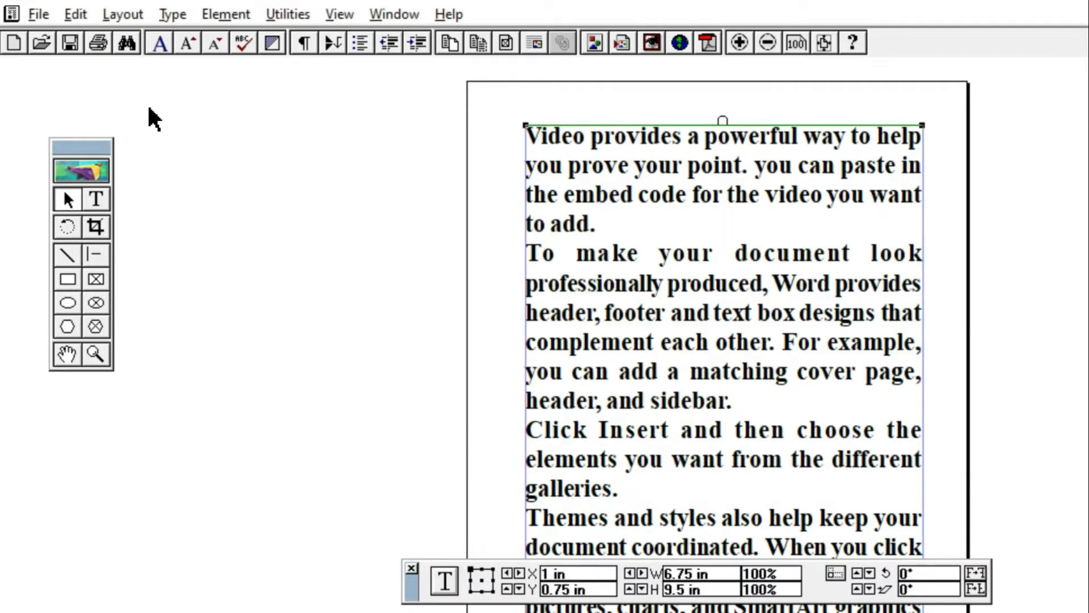
# Step: Search the current story for "word", return to the page layout and deselect the text block
pyautogui.click(128, 40)
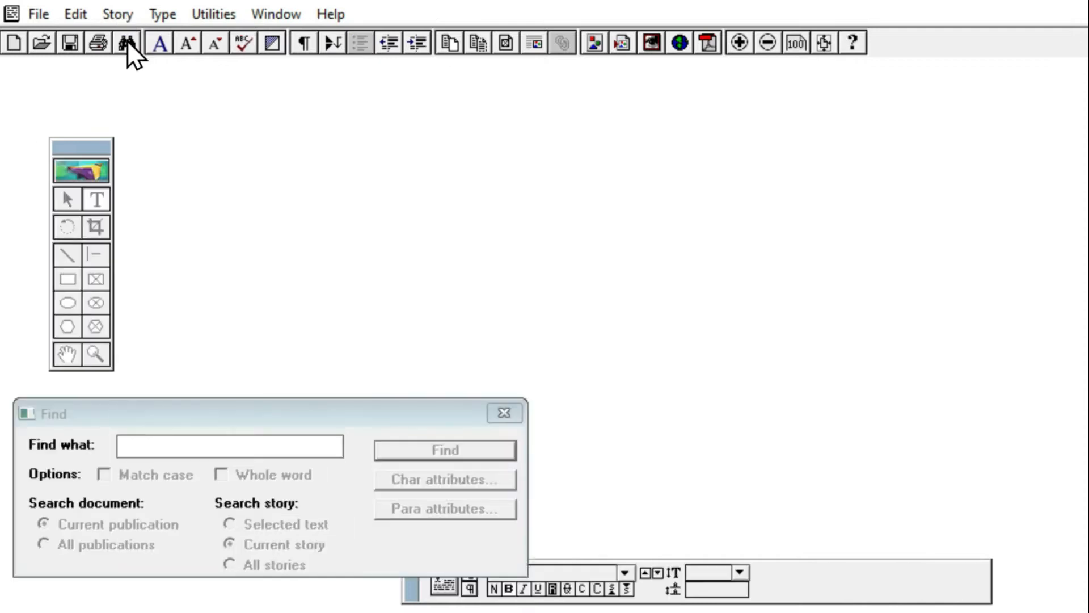
pyautogui.click(225, 446)
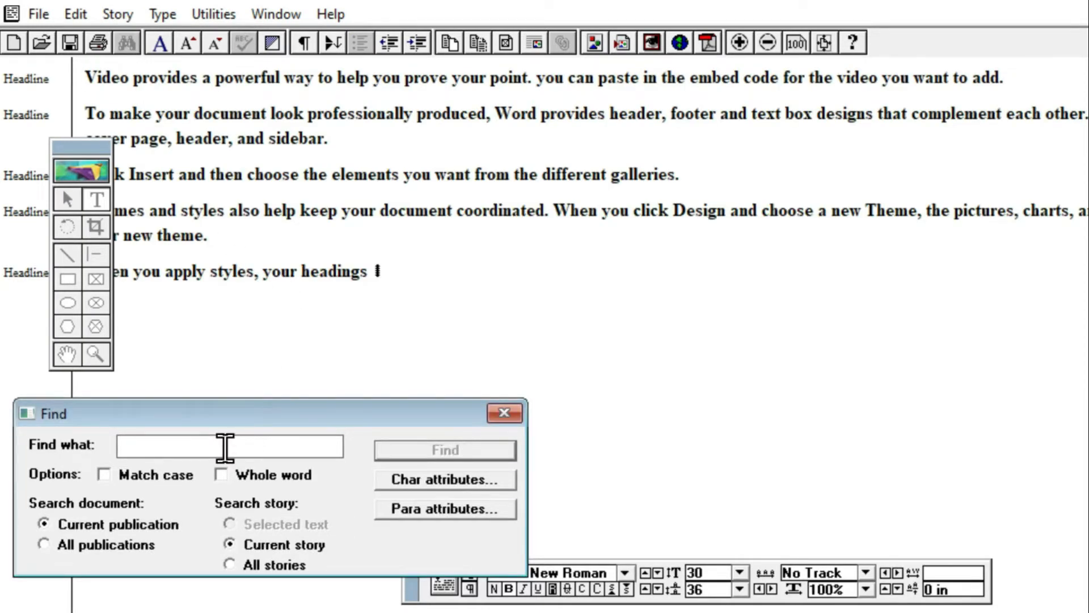
pyautogui.write('word')
pyautogui.press('Return')
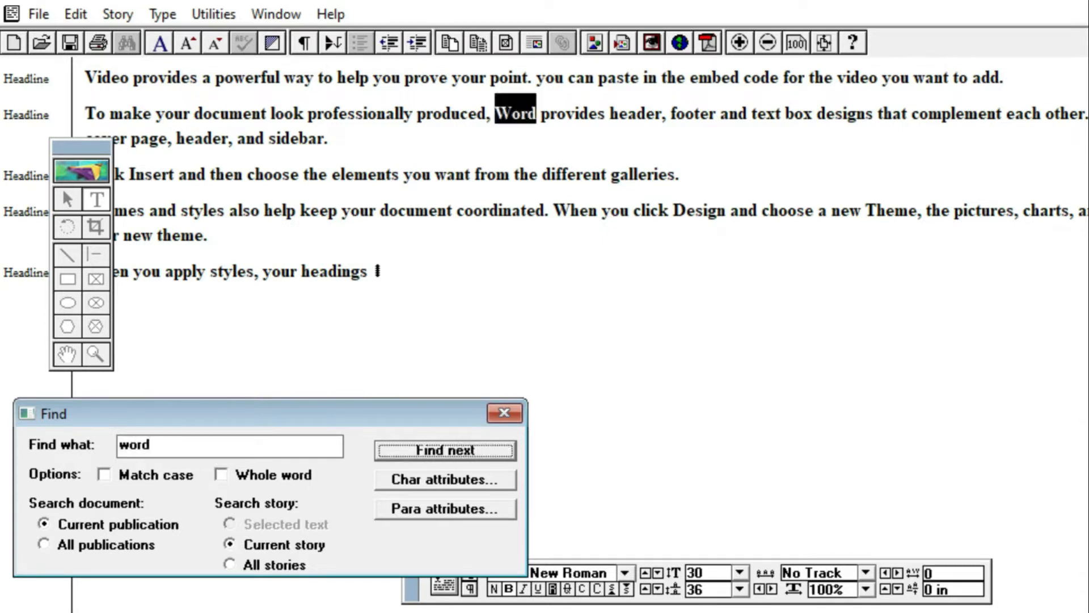
pyautogui.hotkey('ctrl', 'e')
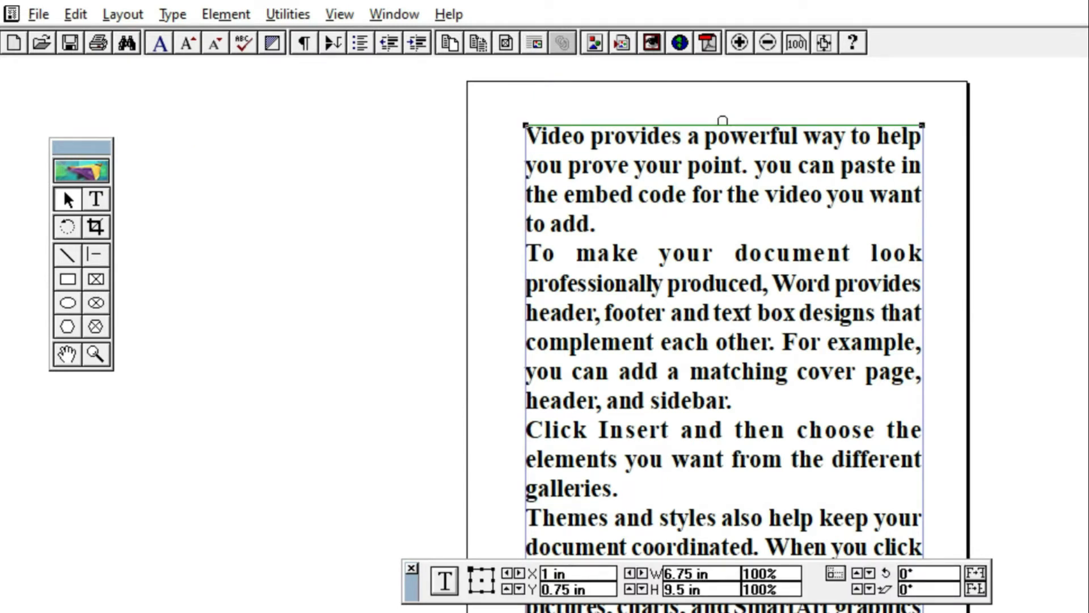
pyautogui.click(139, 72)
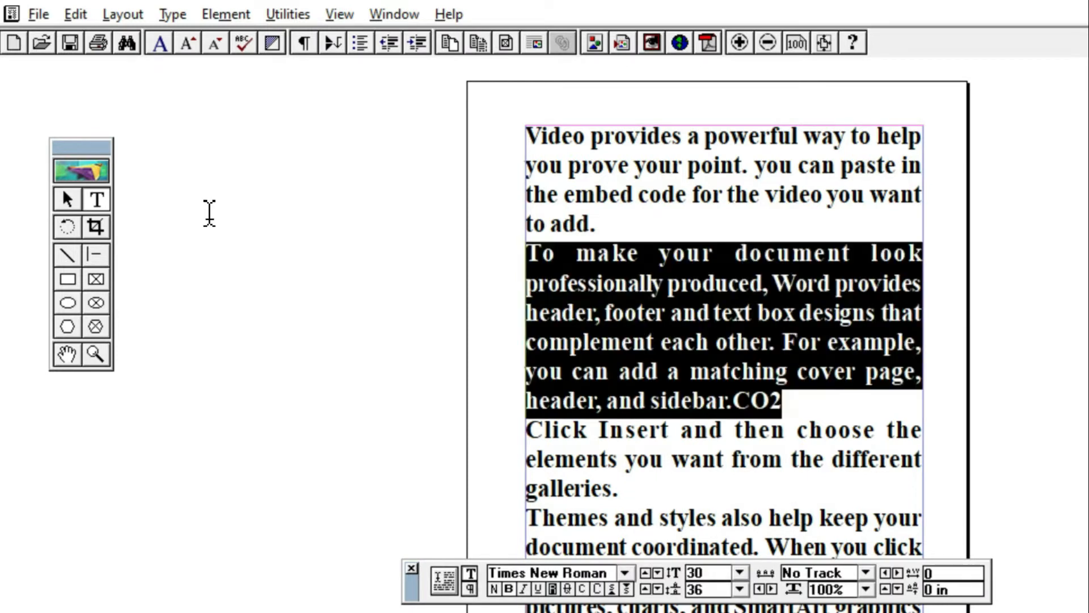
# Step: Set the font of the selected "To make your document look" paragraph to Verdana in the character specifications
pyautogui.click(160, 45)
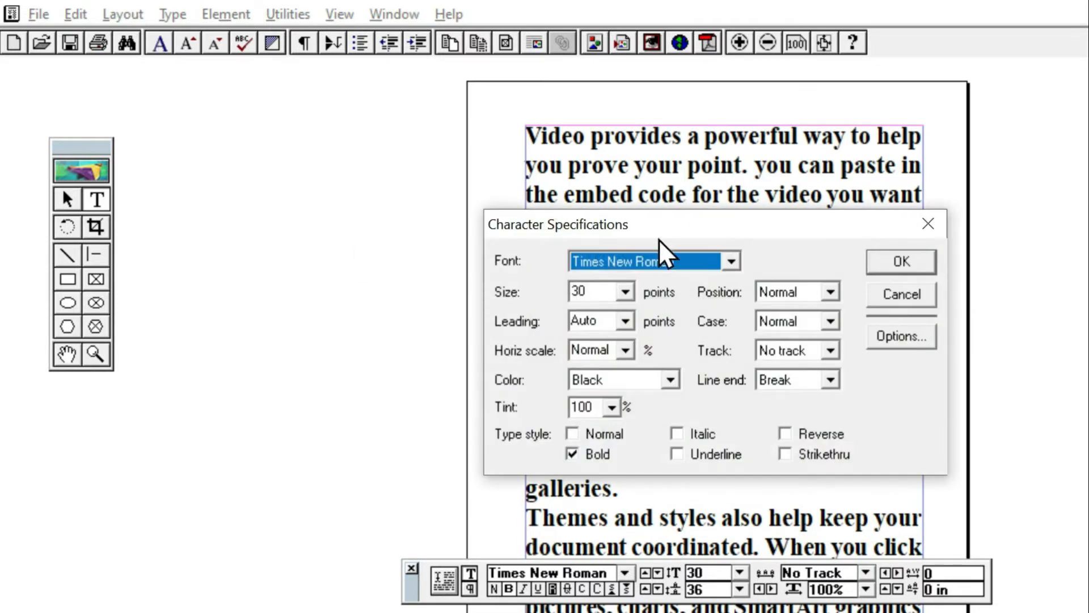
pyautogui.moveTo(659, 229); pyautogui.dragTo(234, 228)
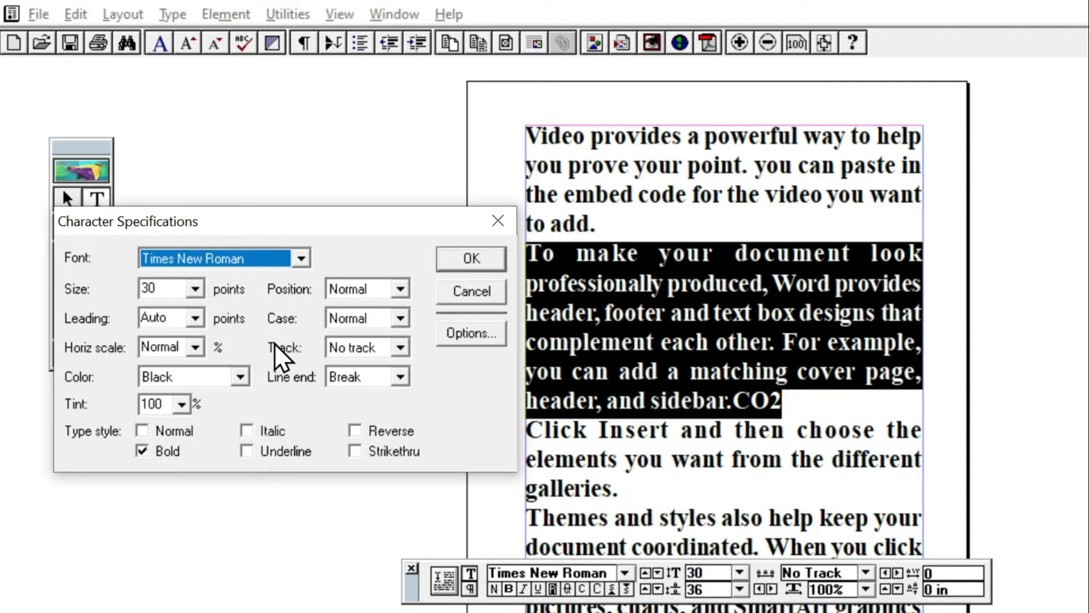
pyautogui.click(279, 240)
pyautogui.scroll(-2, 228, 305)
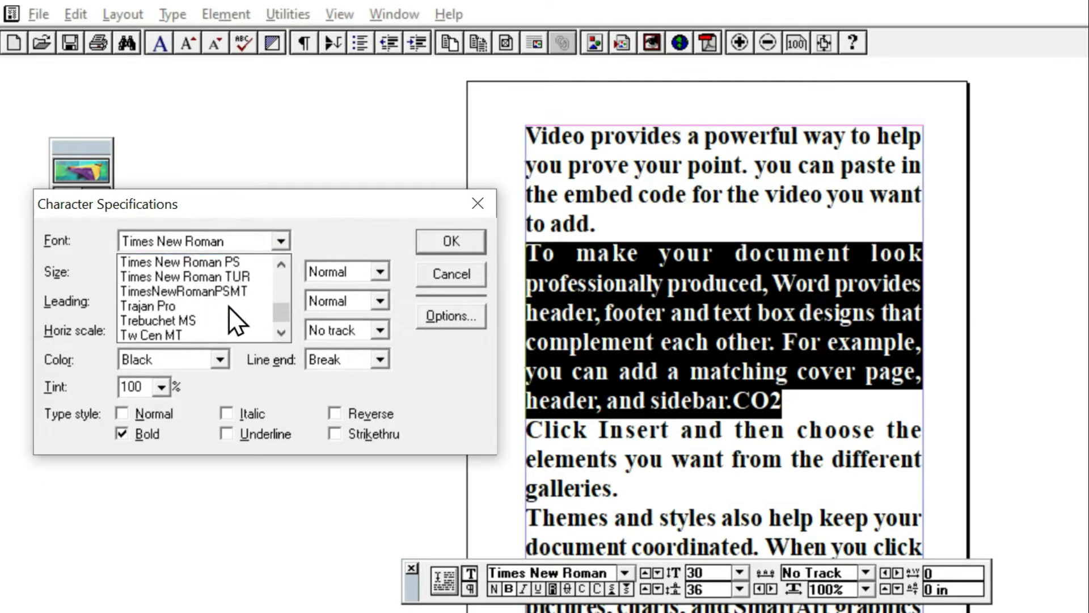
pyautogui.scroll(-1, 220, 313)
pyautogui.scroll(-1, 218, 318)
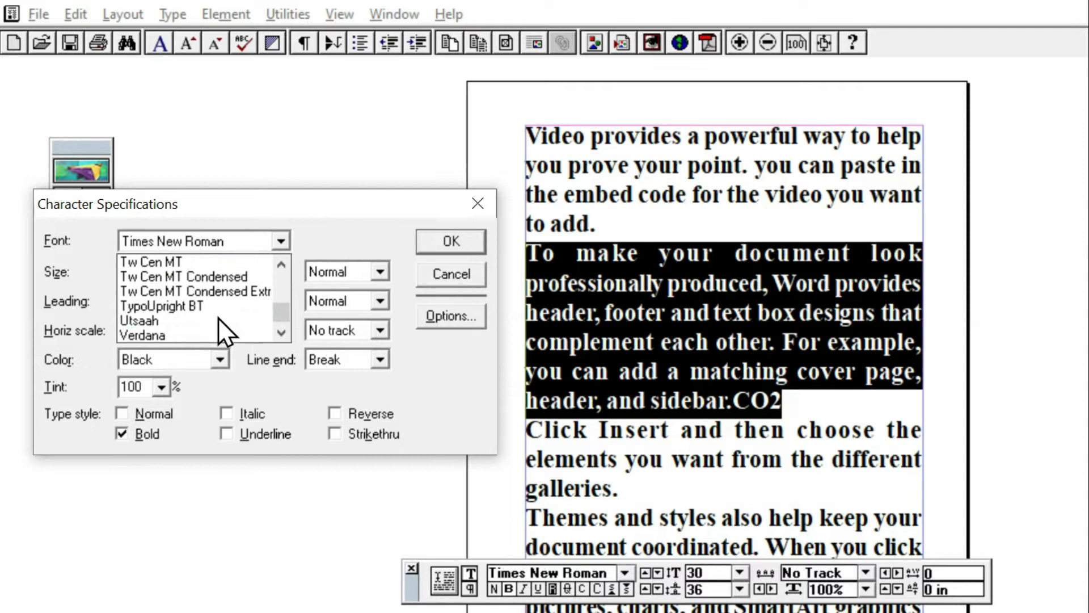
pyautogui.click(216, 329)
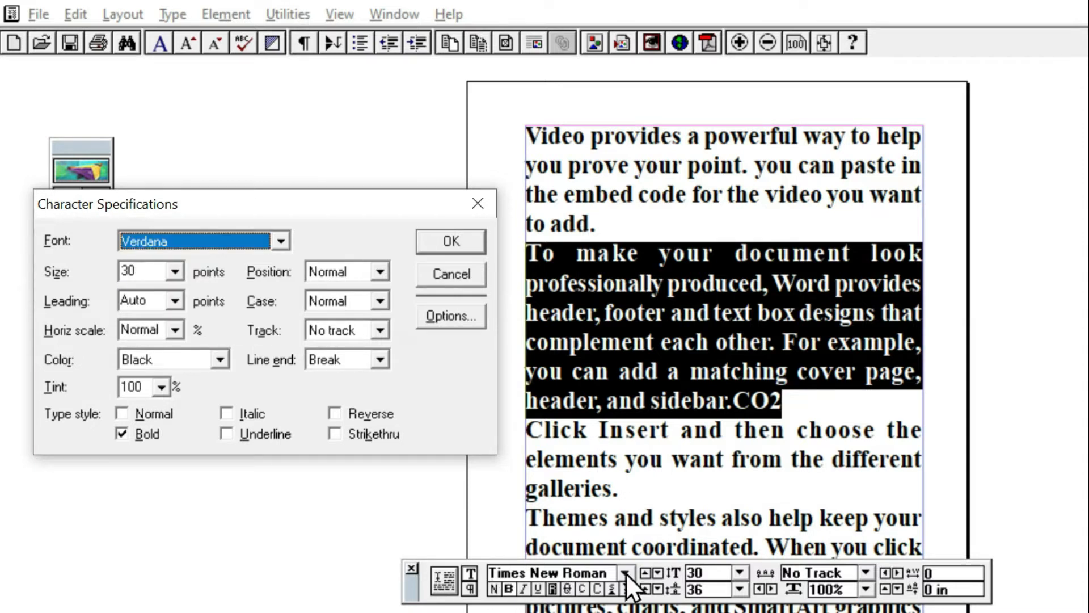
# Step: Set the selected paragraph's size to 24 points and its leading to 23 points, keeping the horizontal scale Normal
pyautogui.press('Tab')
pyautogui.click(175, 271)
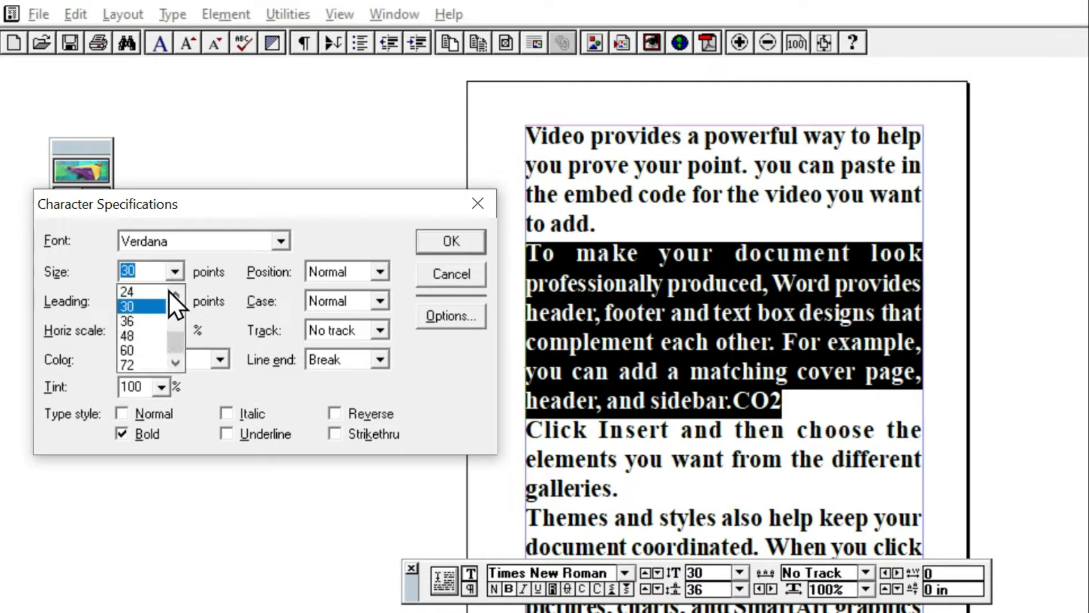
pyautogui.click(151, 291)
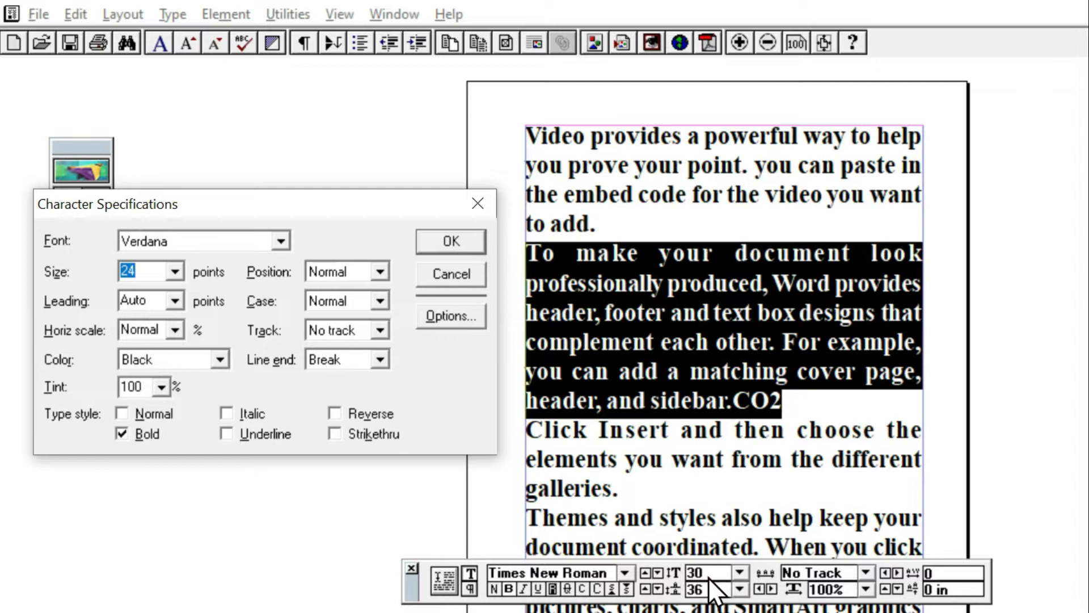
pyautogui.click(175, 301)
pyautogui.click(175, 300)
pyautogui.click(175, 301)
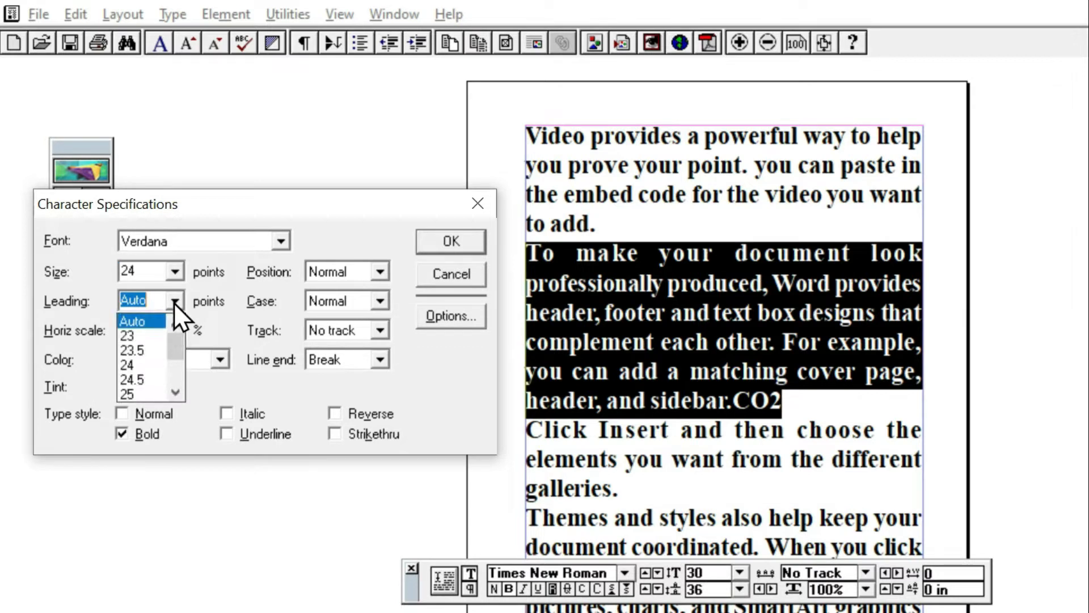
pyautogui.click(151, 336)
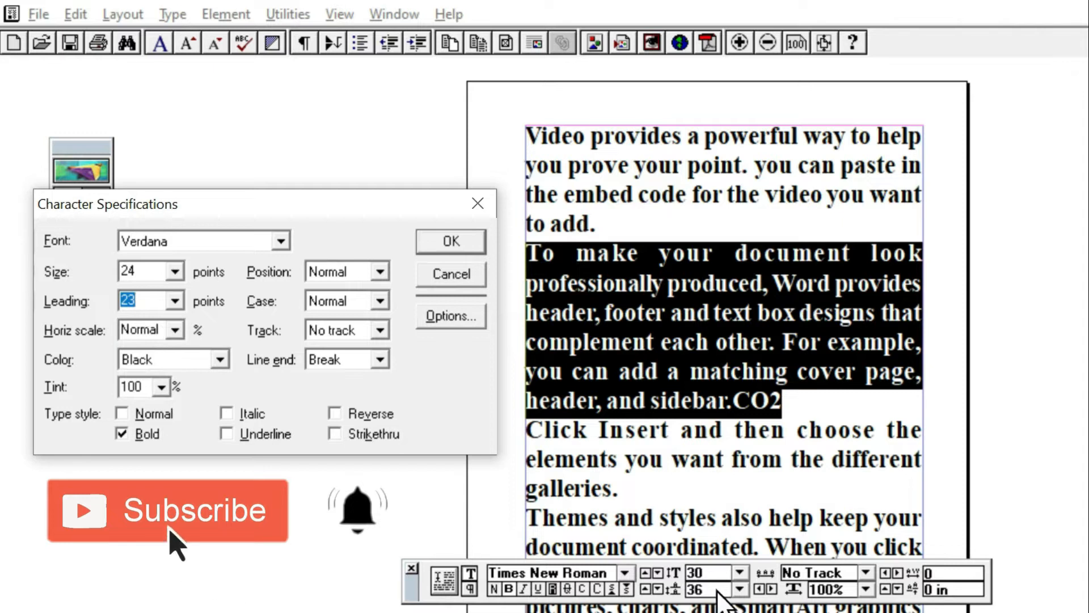
pyautogui.press('Tab')
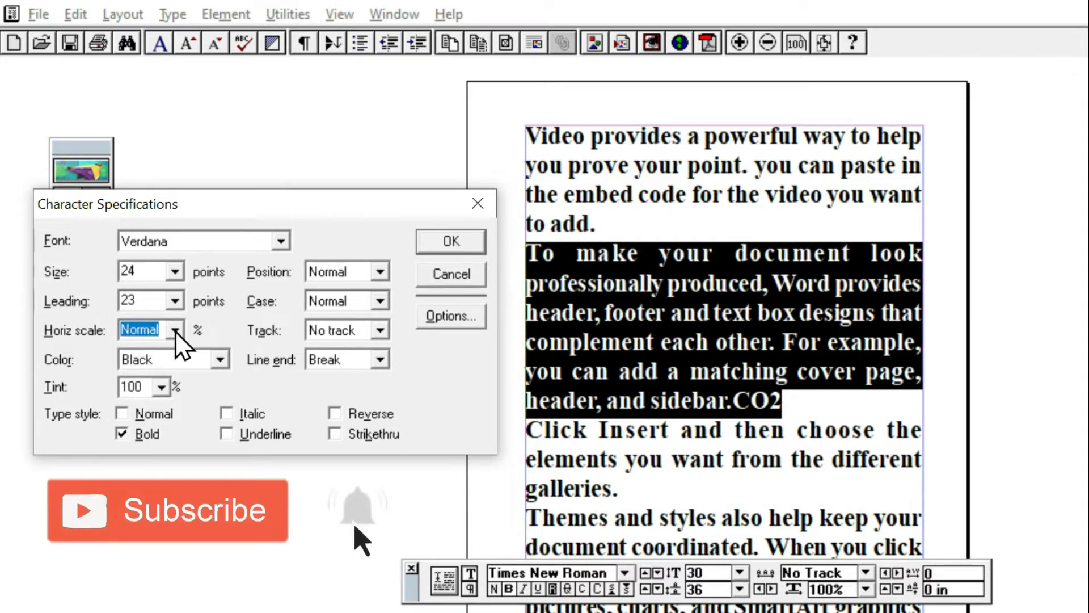
pyautogui.click(173, 331)
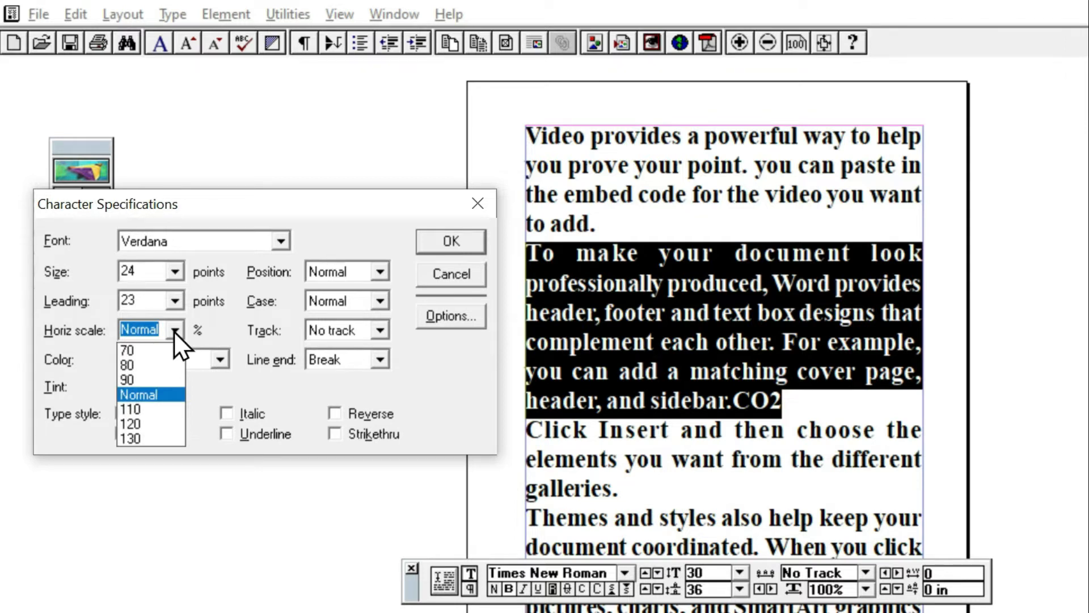
pyautogui.click(174, 332)
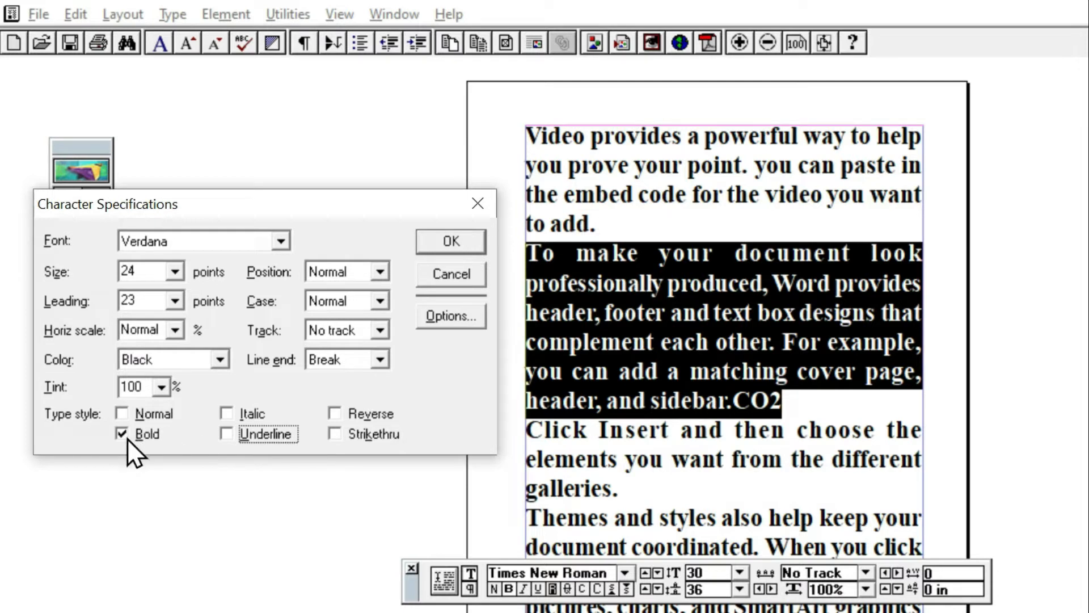
# Step: Choose the Bold, Italic and Underline type styles for the selected paragraph
pyautogui.click(121, 414)
pyautogui.click(121, 434)
pyautogui.click(227, 414)
pyautogui.click(227, 435)
# Step: Review the Position and Case options for the selected characters, leaving both set to Normal
pyautogui.click(377, 267)
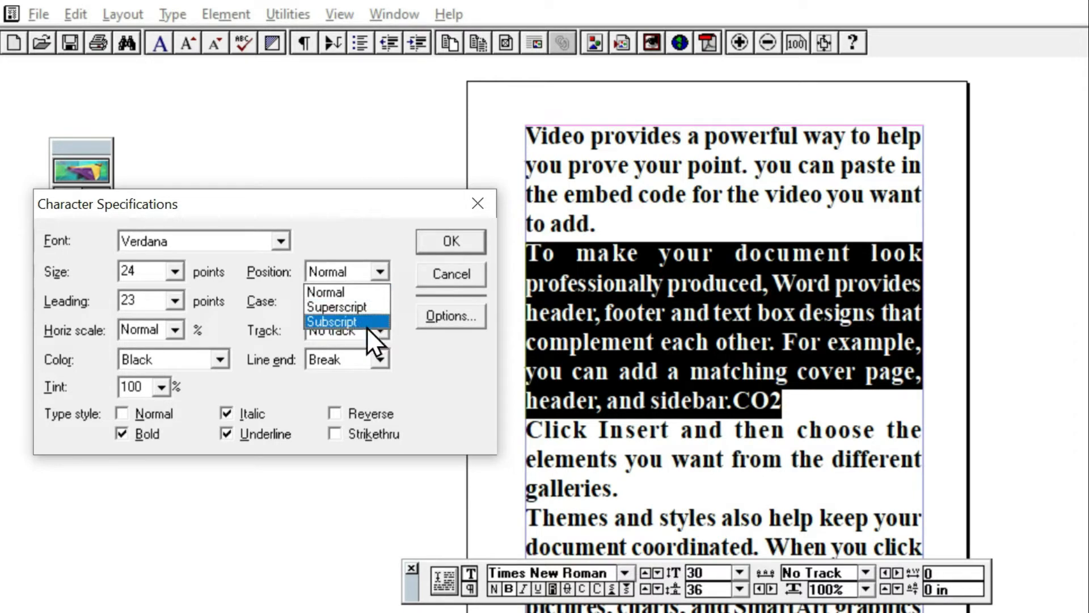
pyautogui.click(411, 352)
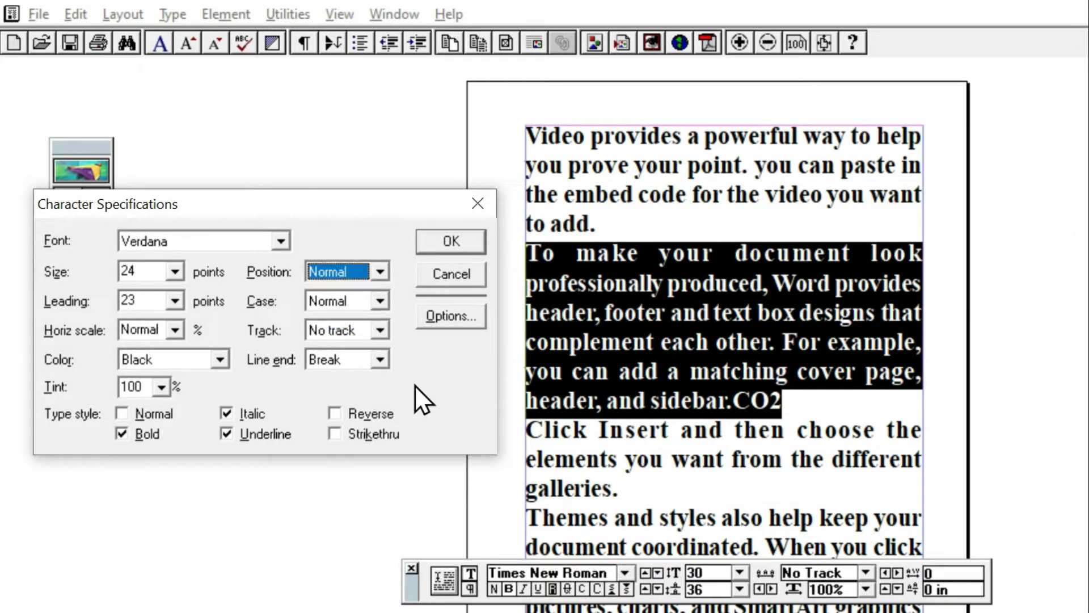
pyautogui.click(379, 300)
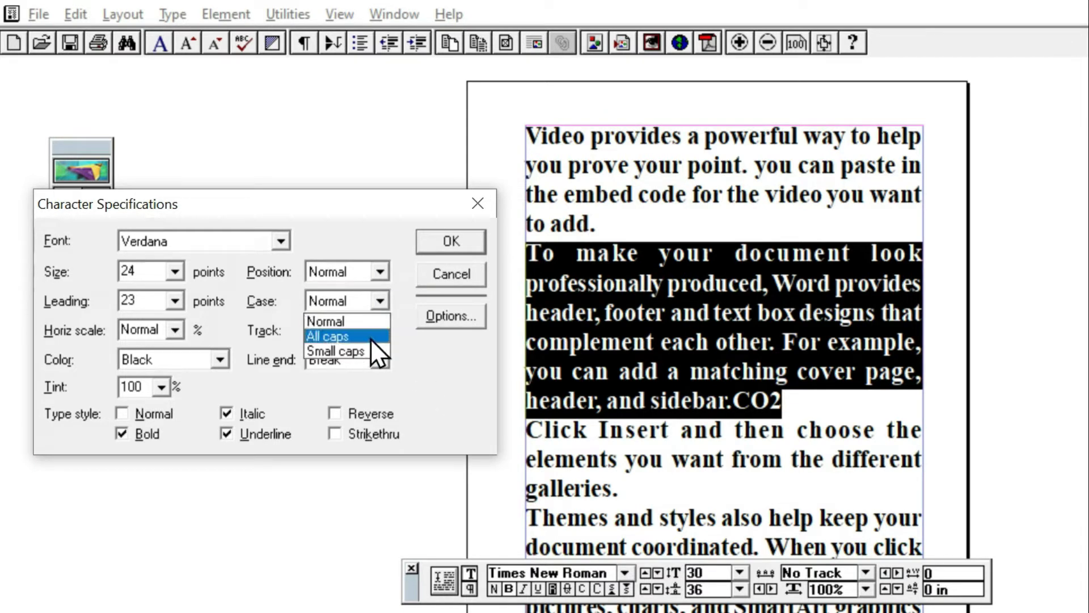
pyautogui.click(381, 295)
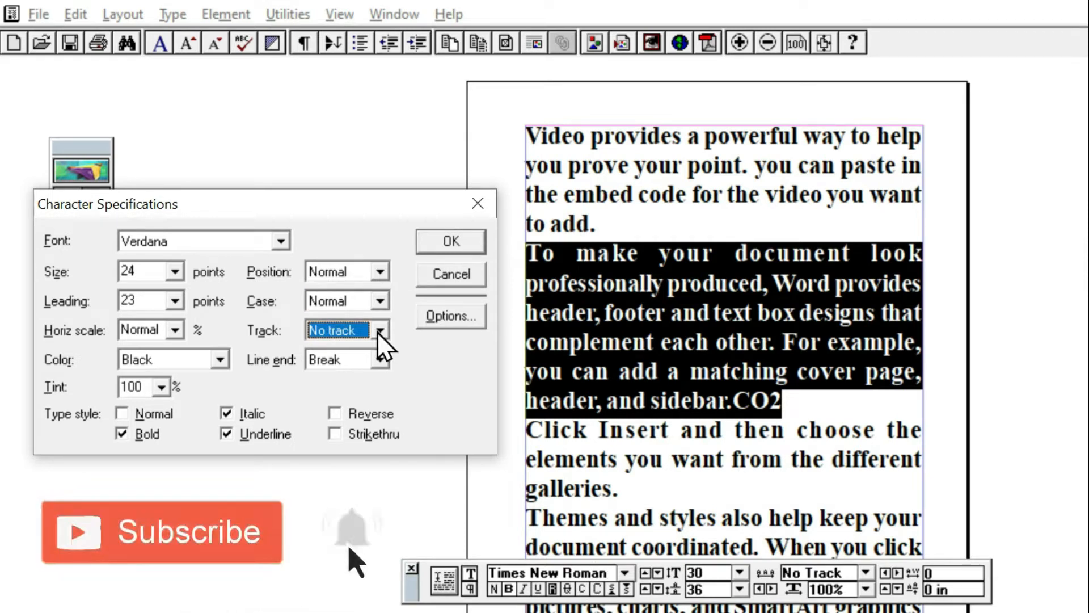
# Step: Set the selected paragraph's tracking to Very loose and review the additional character options without changing them
pyautogui.click(378, 331)
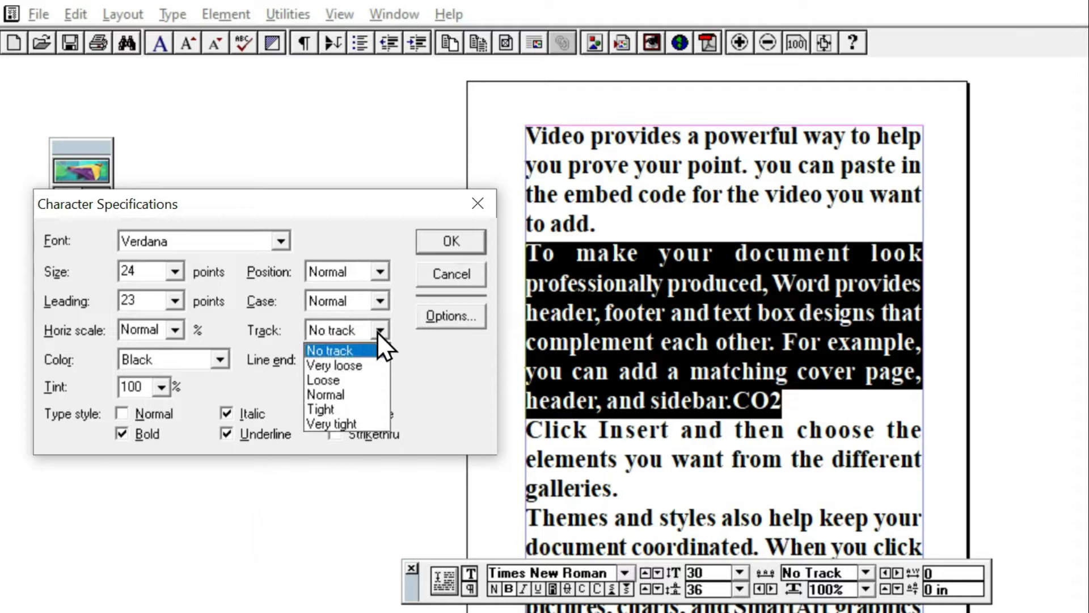
pyautogui.click(376, 332)
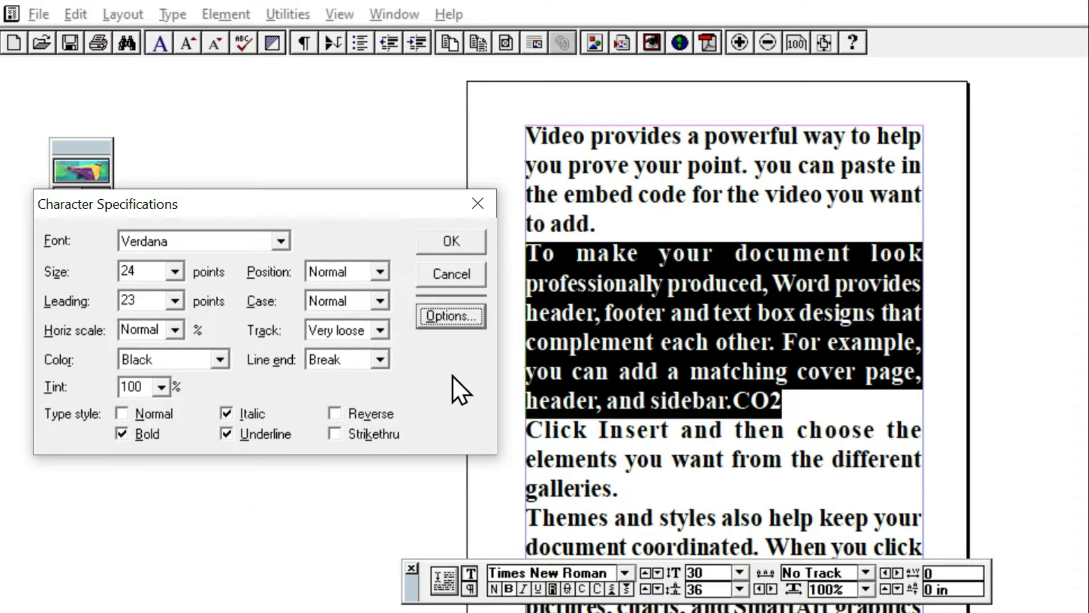
pyautogui.click(437, 320)
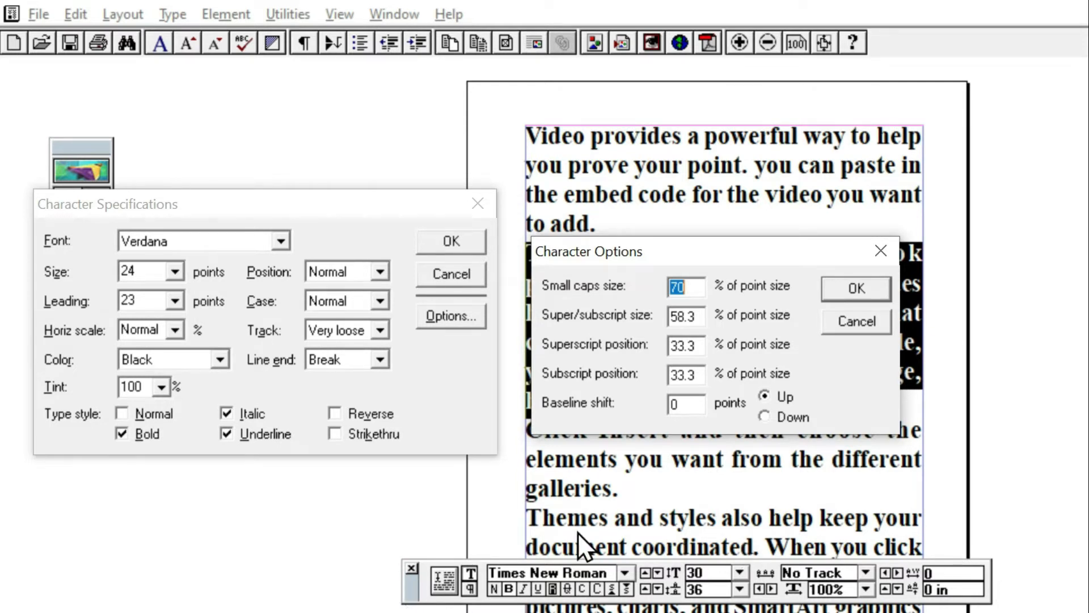
pyautogui.click(865, 322)
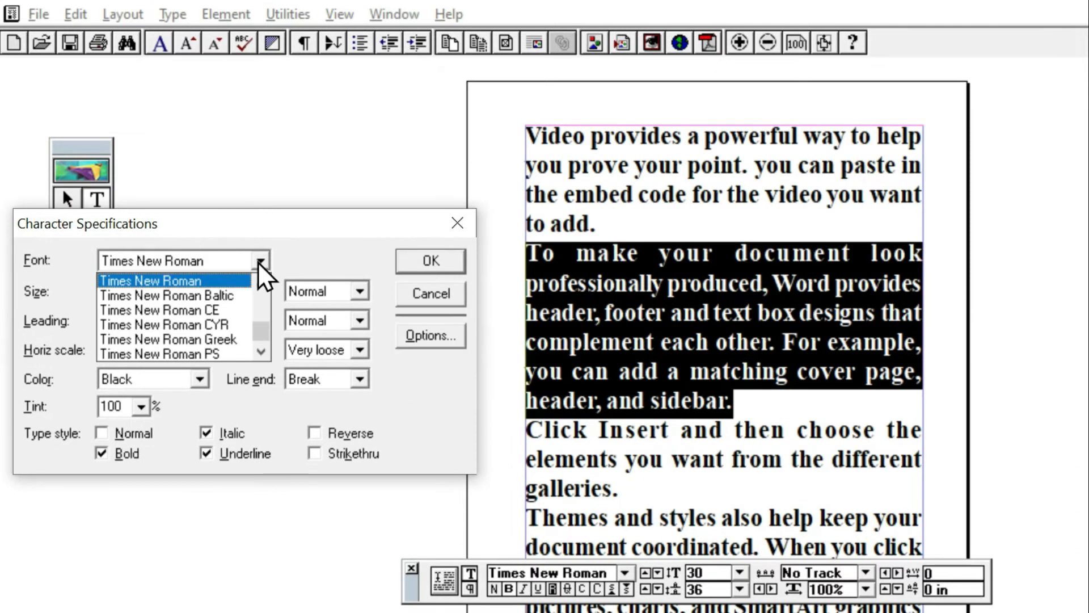
# Step: Set the selected paragraph's font to Times New Roman and apply the character specifications
pyautogui.click(258, 275)
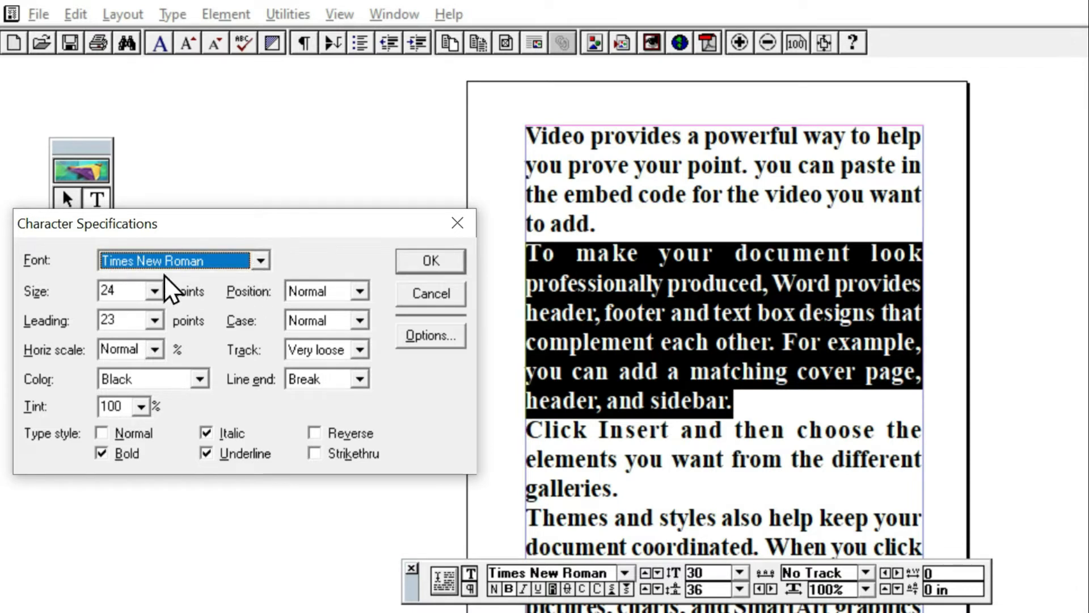
pyautogui.click(444, 265)
# Step: Reopen the selected paragraph's character specifications to review the applied settings, then close them without changes
pyautogui.click(161, 44)
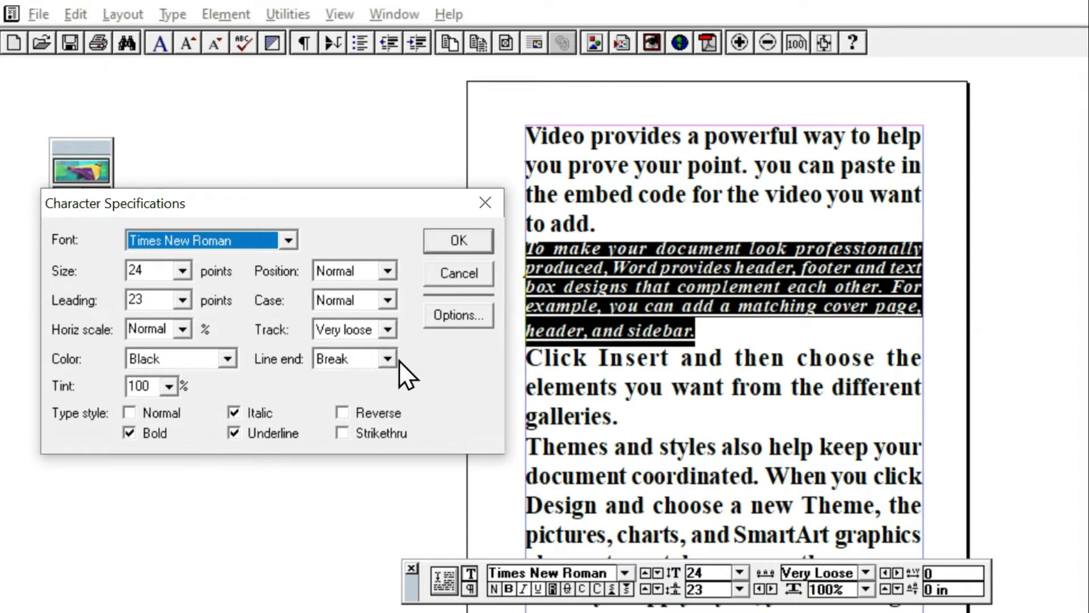
pyautogui.press('Return')
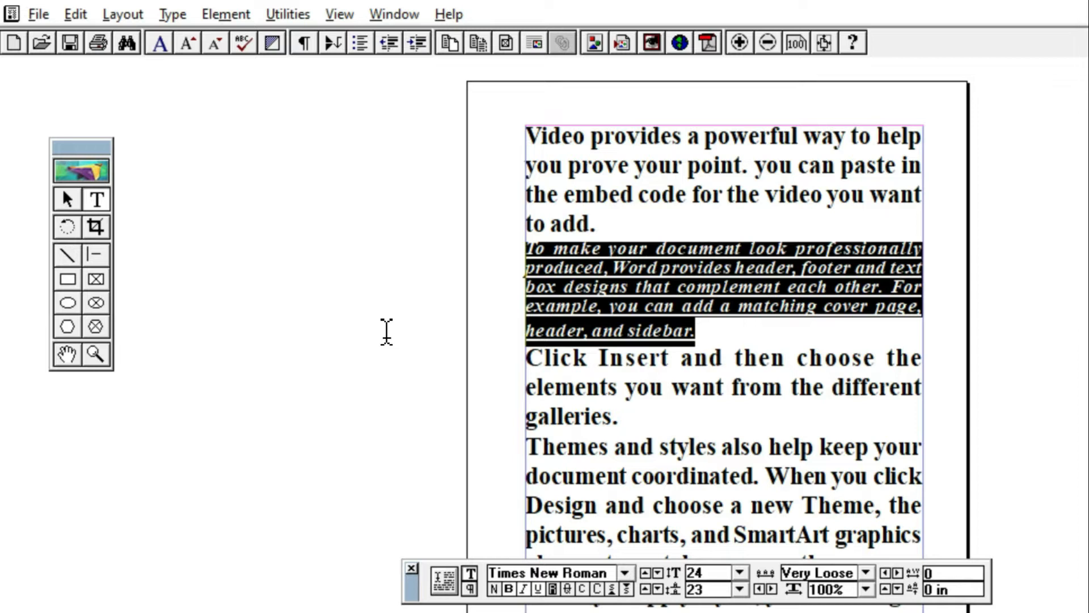
pyautogui.hotkey('ctrl', 't')
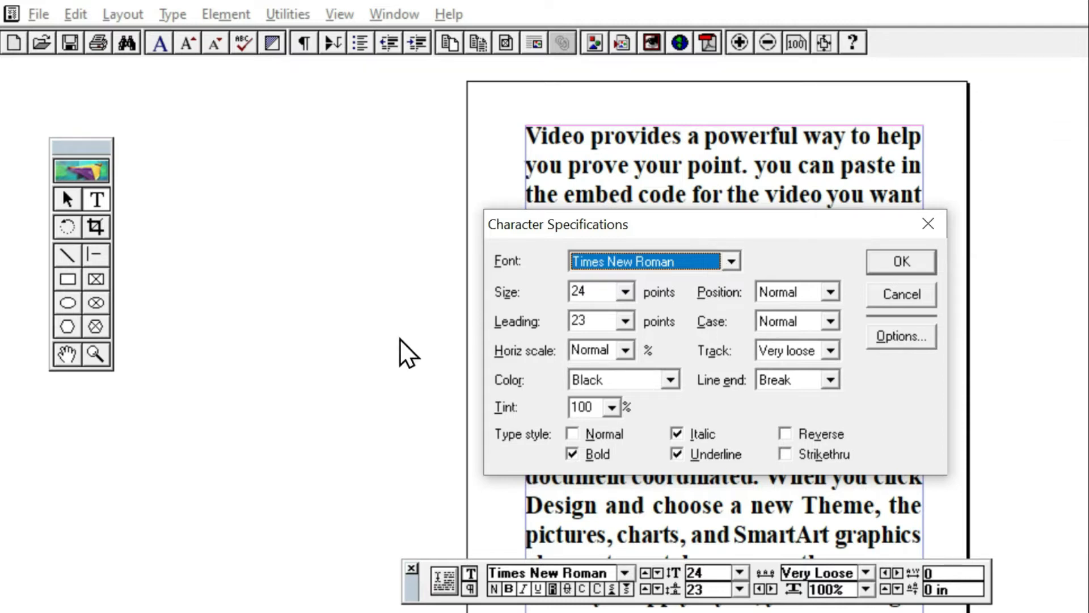
pyautogui.click(914, 296)
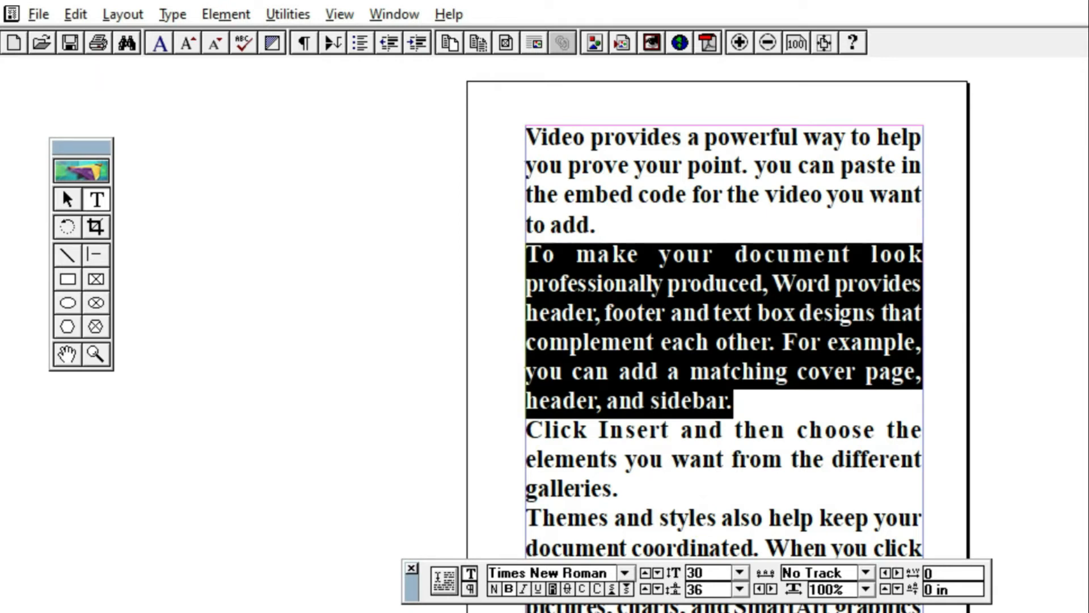
# Step: Increase the selected paragraph's font size in small increments to 30.4 points
pyautogui.click(188, 43)
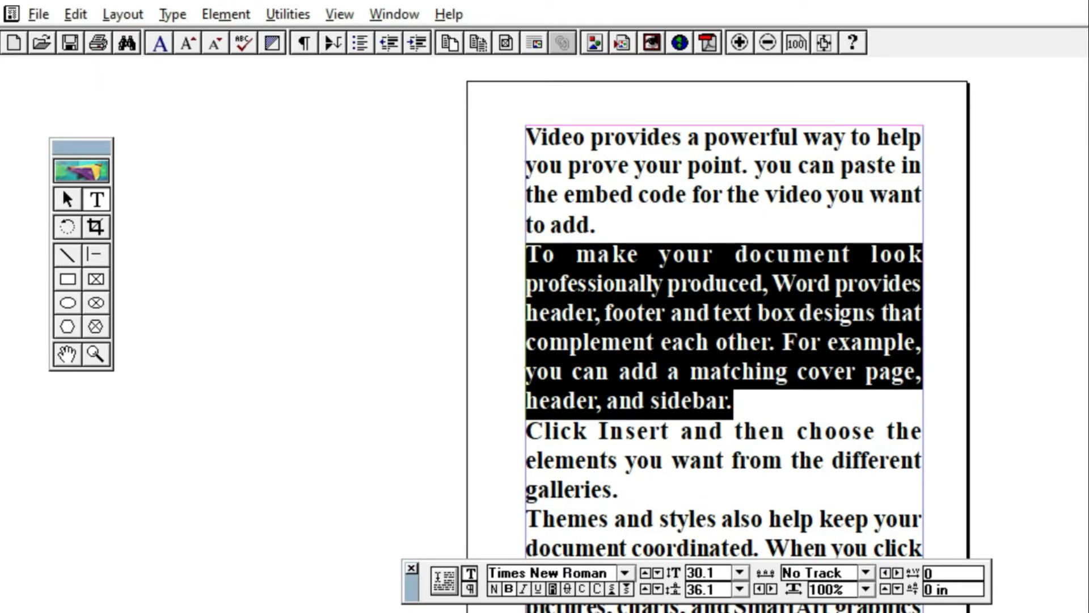
pyautogui.click(187, 43)
pyautogui.click(188, 43)
pyautogui.click(188, 43)
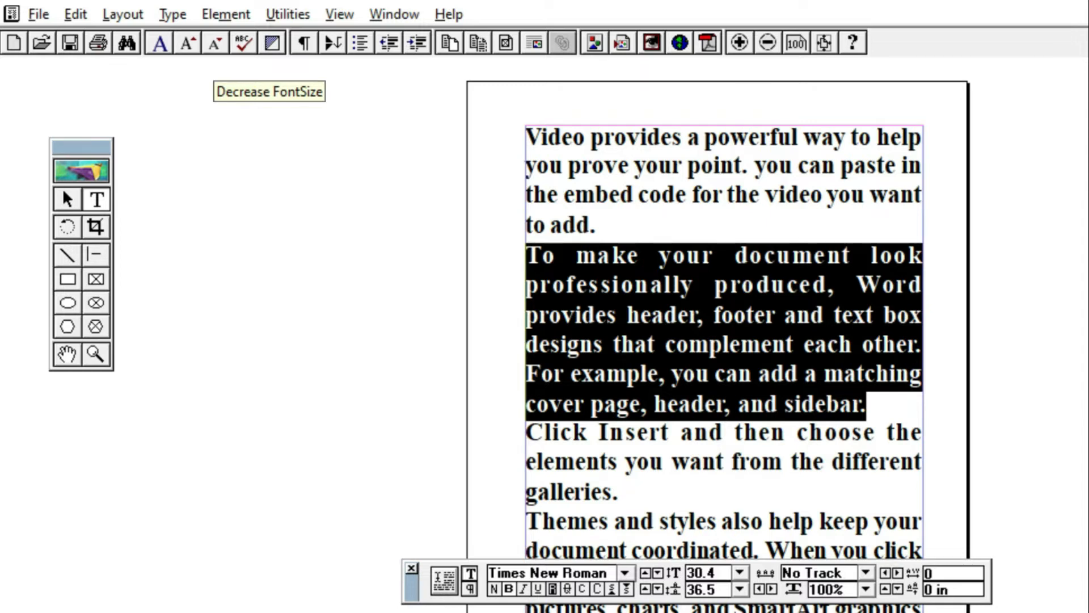
# Step: Decrease the selected paragraph's font size in small increments to 30 points
pyautogui.click(216, 43)
pyautogui.click(215, 43)
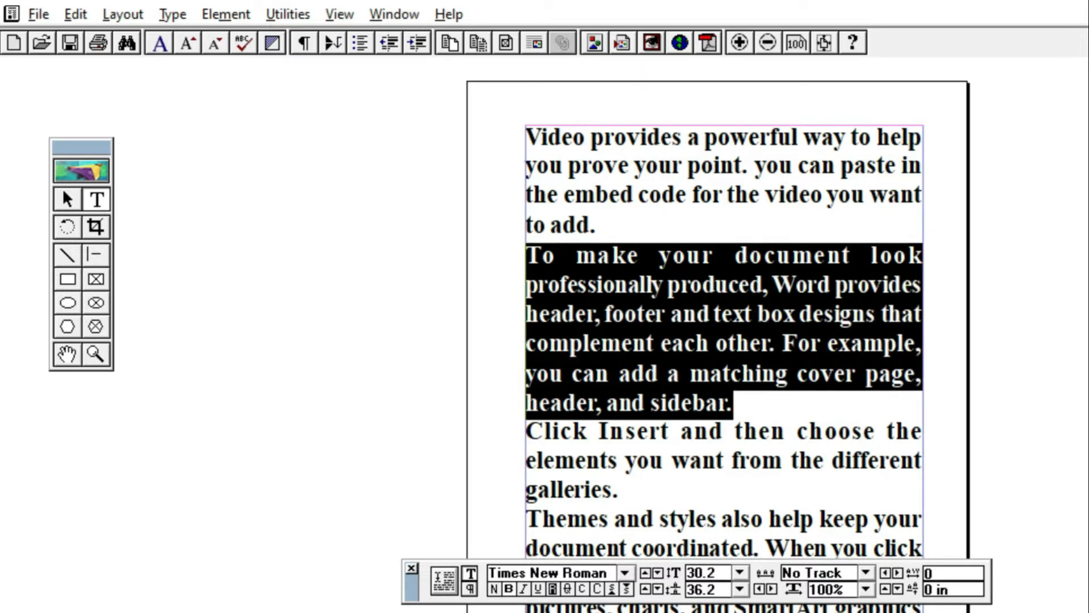
pyautogui.click(215, 43)
pyautogui.click(215, 43)
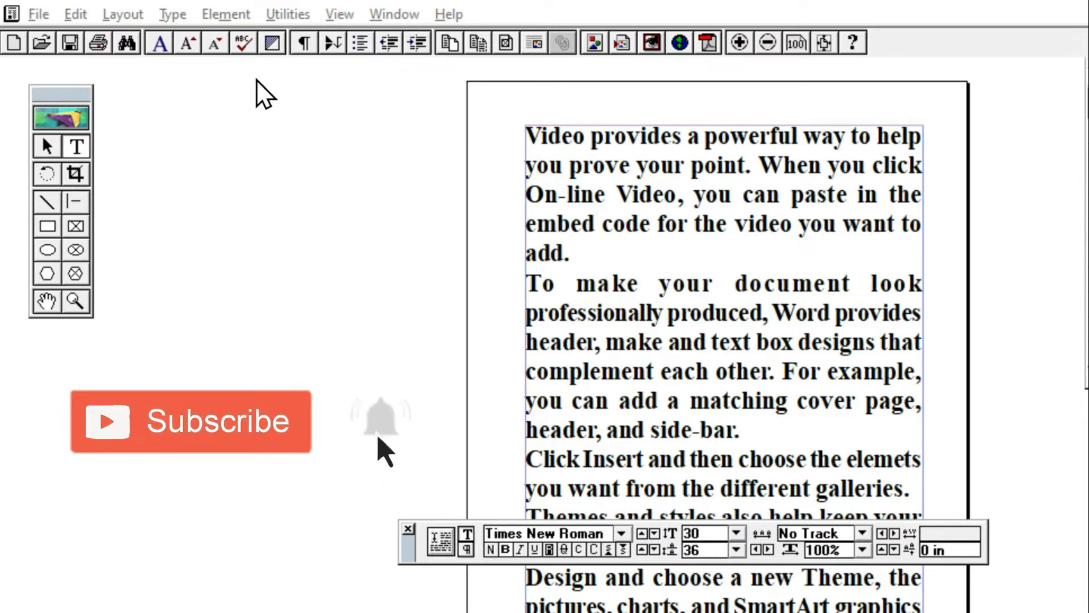
# Step: Select the first two paragraphs and start a spelling check on the selected text
pyautogui.tripleClick(608, 405)
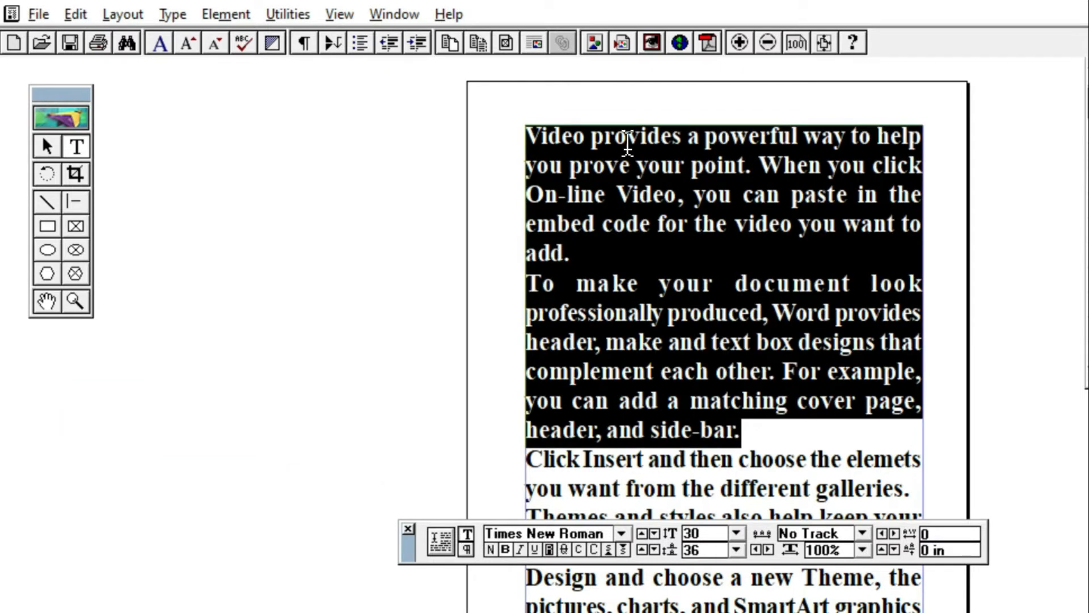
pyautogui.click(244, 42)
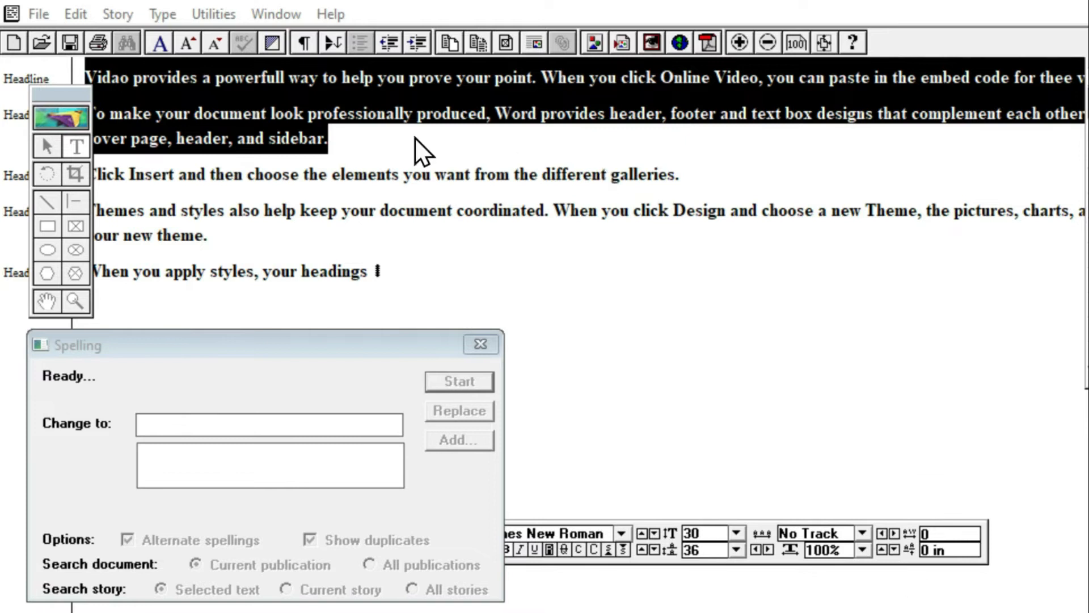
pyautogui.click(181, 347)
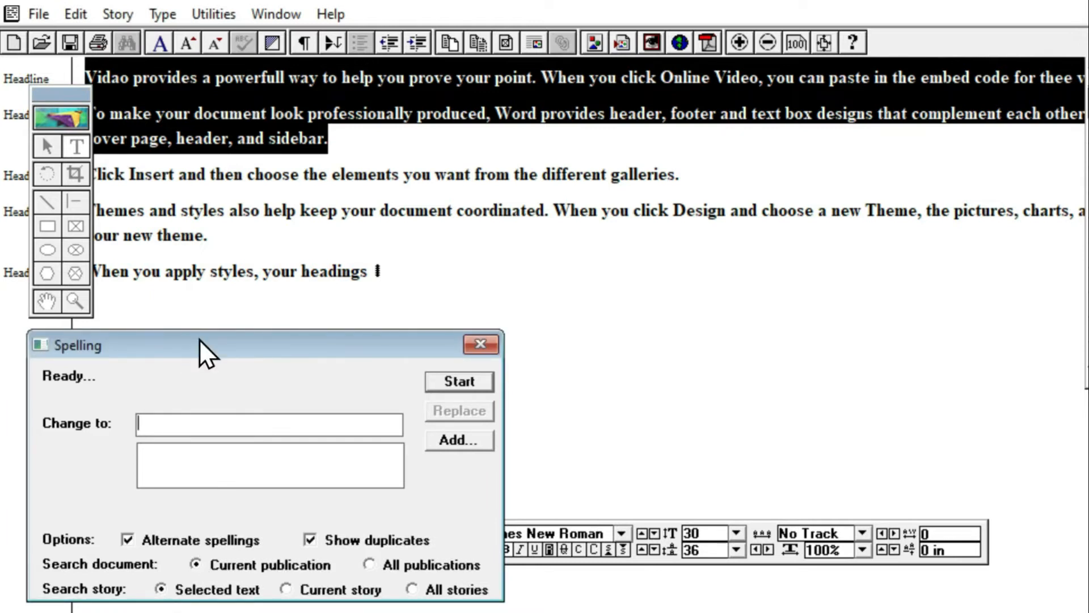
pyautogui.moveTo(199, 339); pyautogui.dragTo(196, 327)
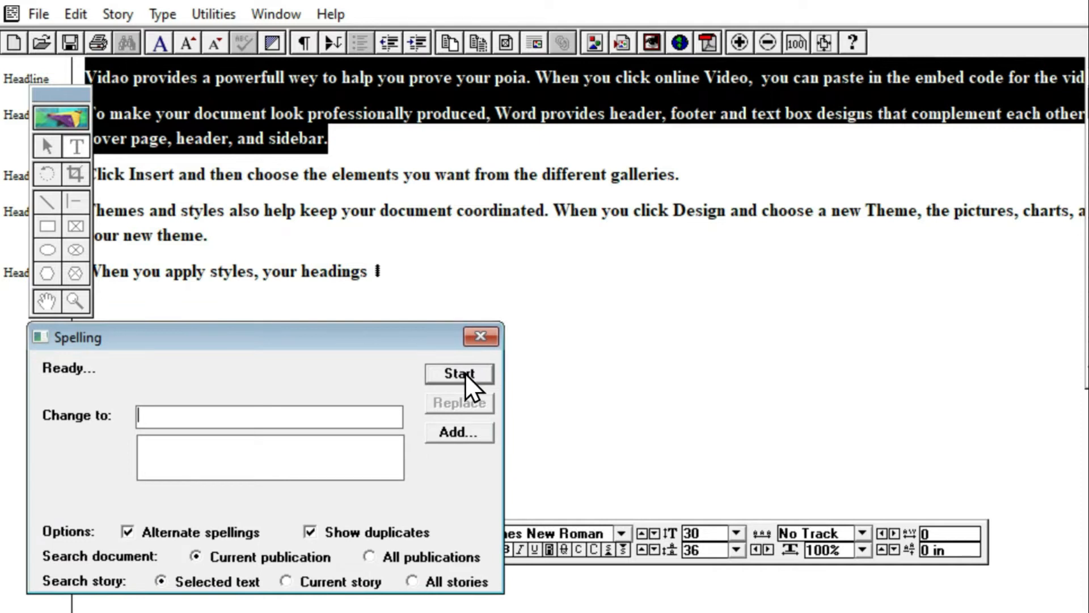
pyautogui.click(465, 373)
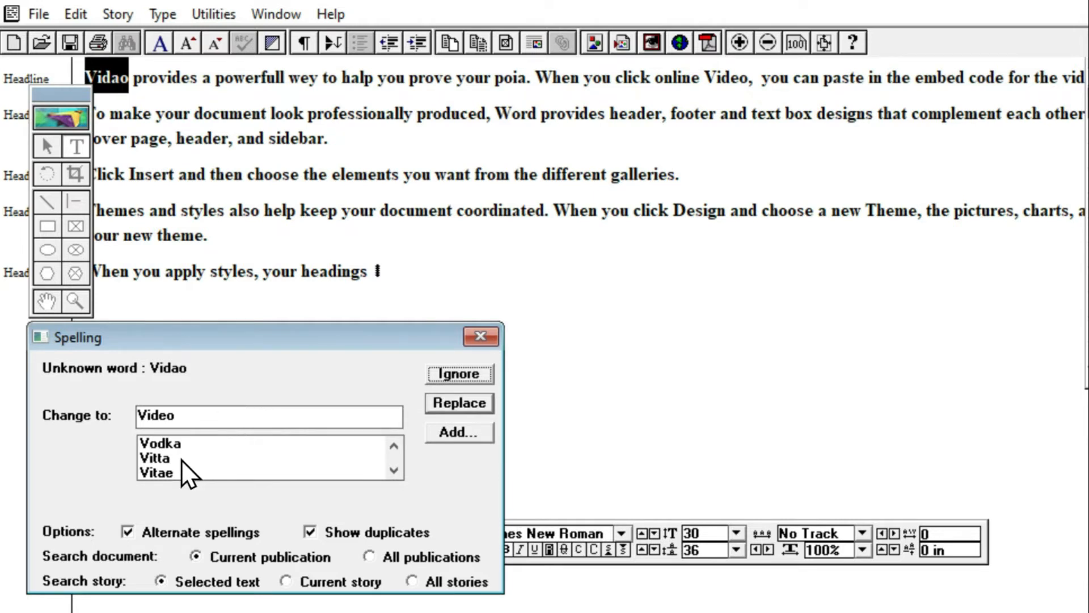
# Step: Replace the misspellings "Vidao", "powerfull", "wey" and "halp" with "Video", "powerful", "way" and "help"
pyautogui.moveTo(180, 416); pyautogui.dragTo(134, 416)
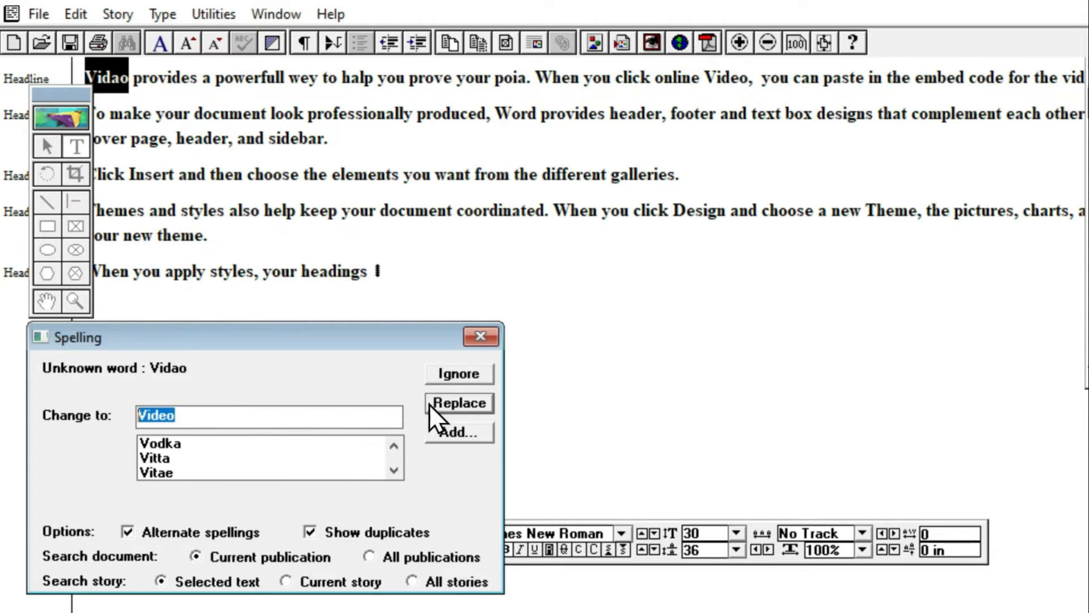
pyautogui.click(446, 405)
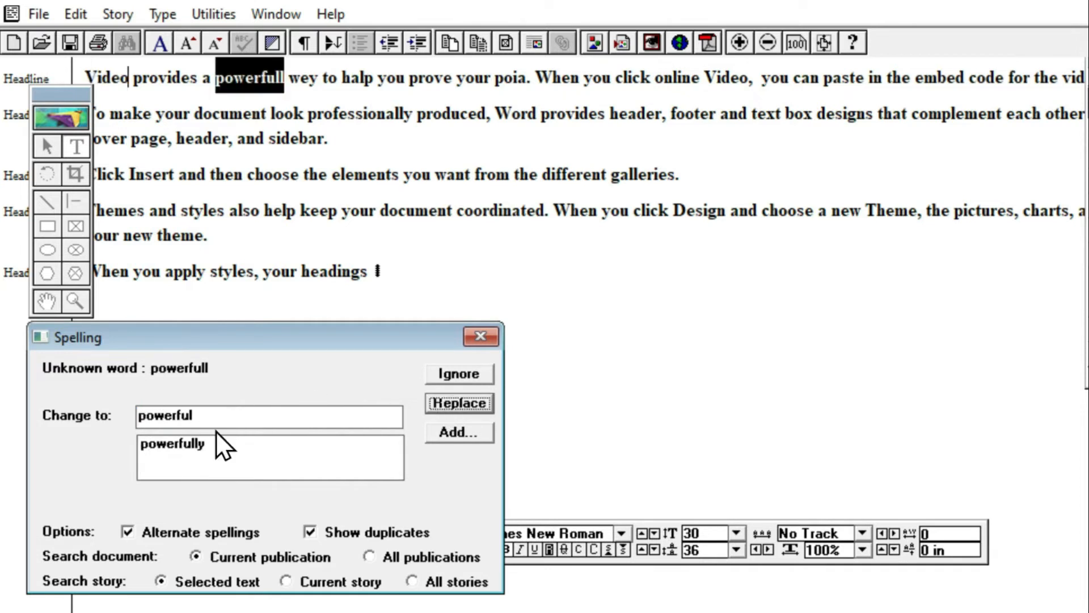
pyautogui.click(460, 403)
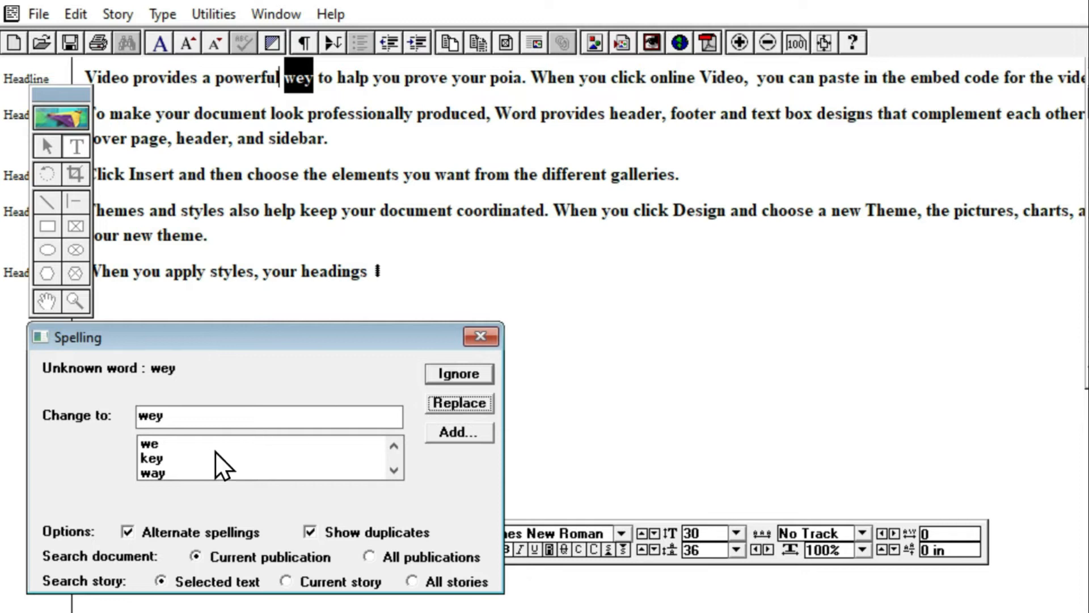
pyautogui.doubleClick(157, 473)
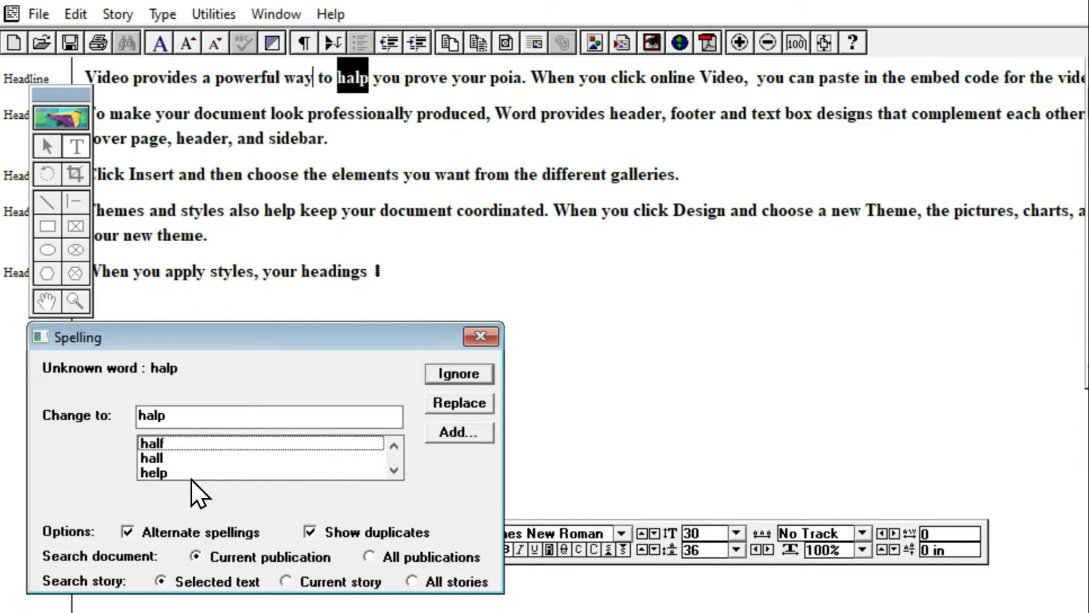
pyautogui.click(160, 472)
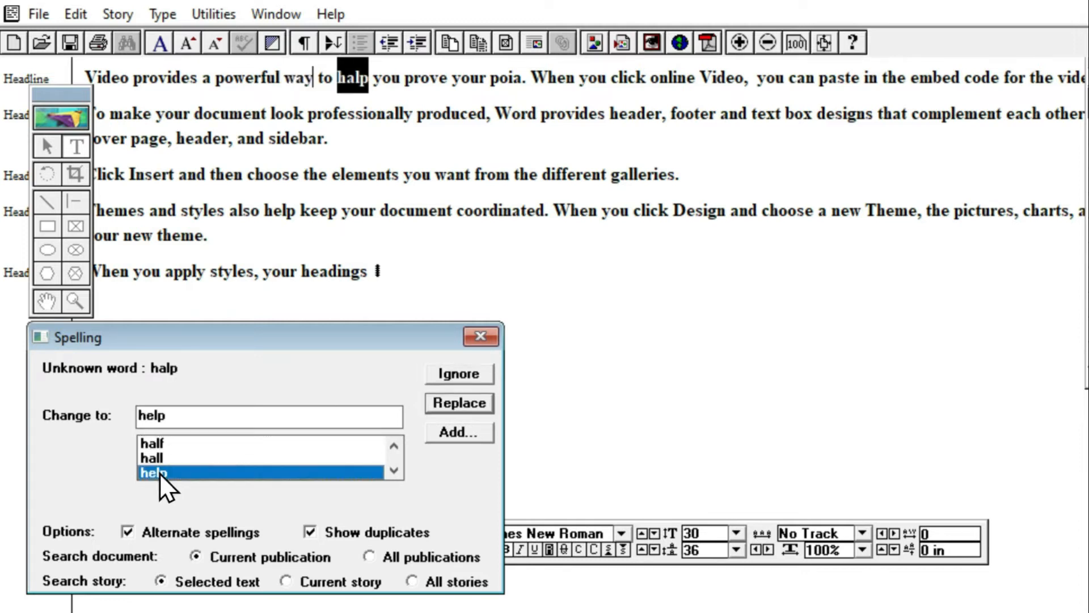
pyautogui.press('Return')
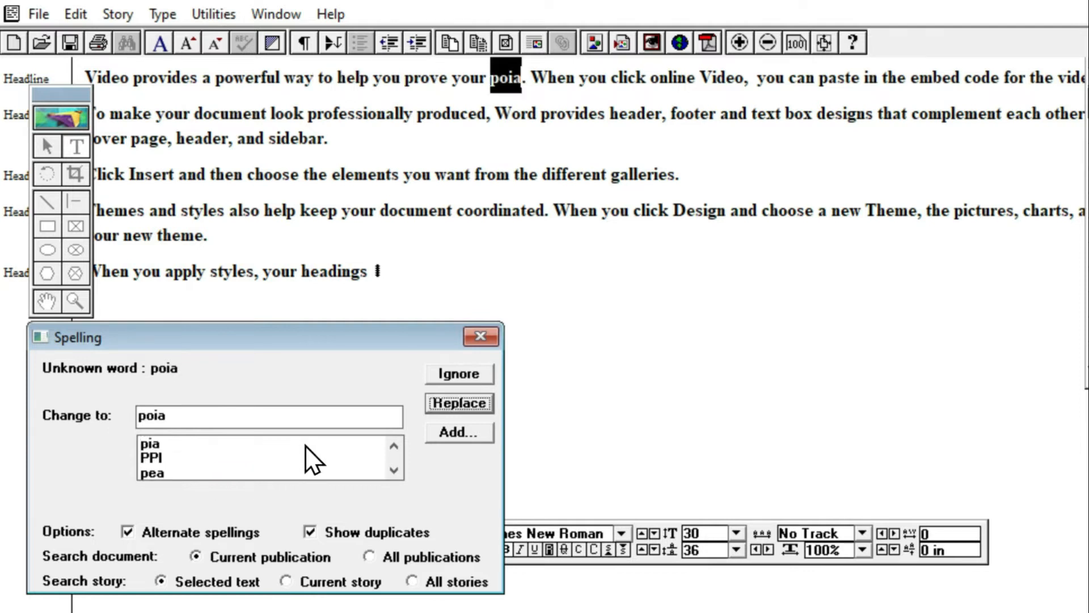
# Step: Ignore "poia", add "online" to the spelling dictionary and recheck the selected text
pyautogui.click(464, 374)
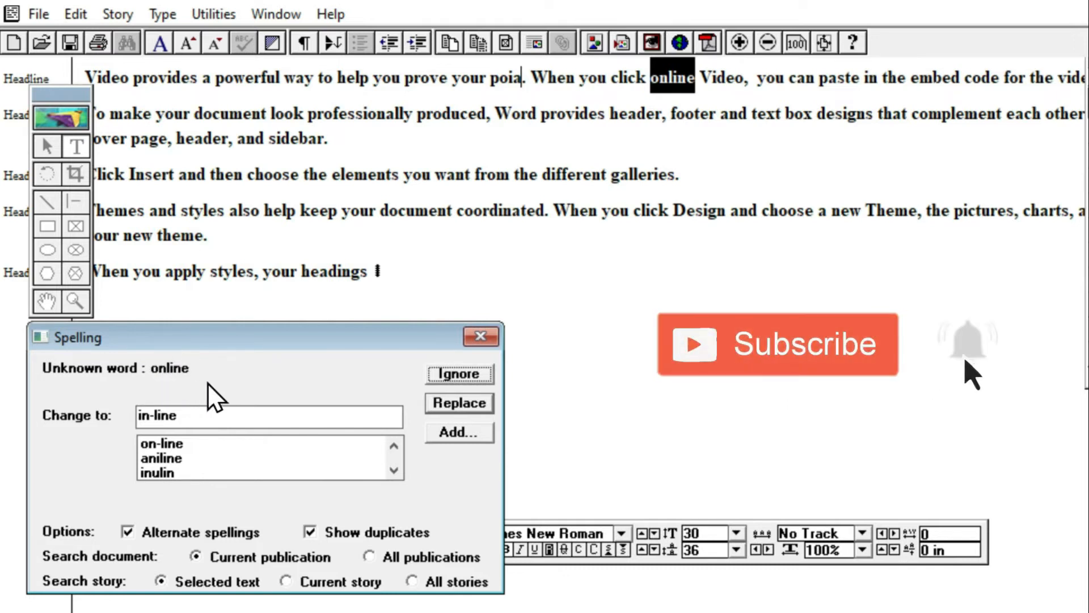
pyautogui.click(455, 433)
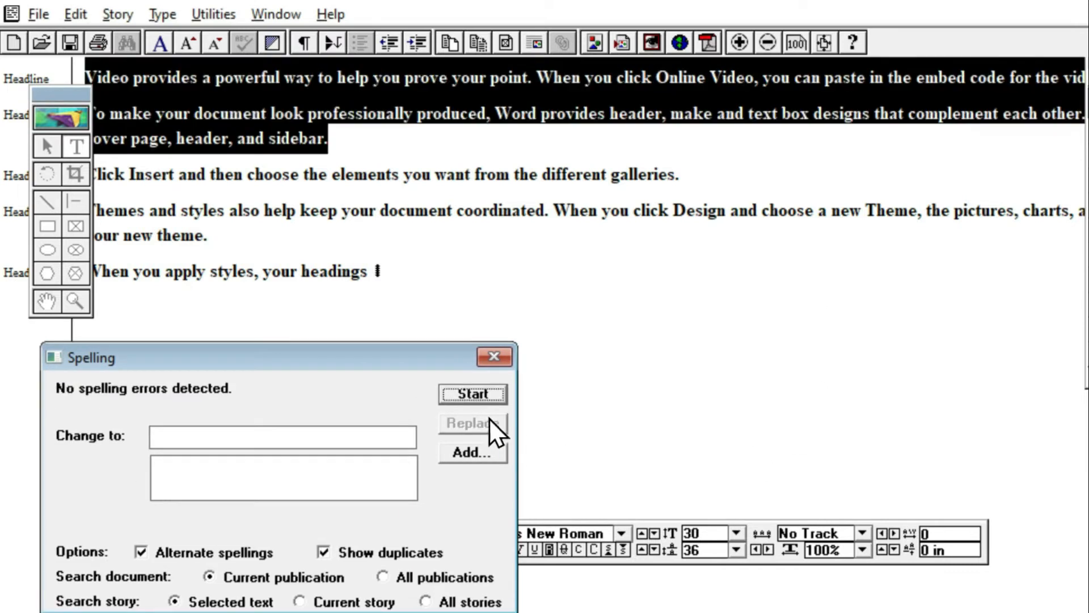
pyautogui.click(483, 394)
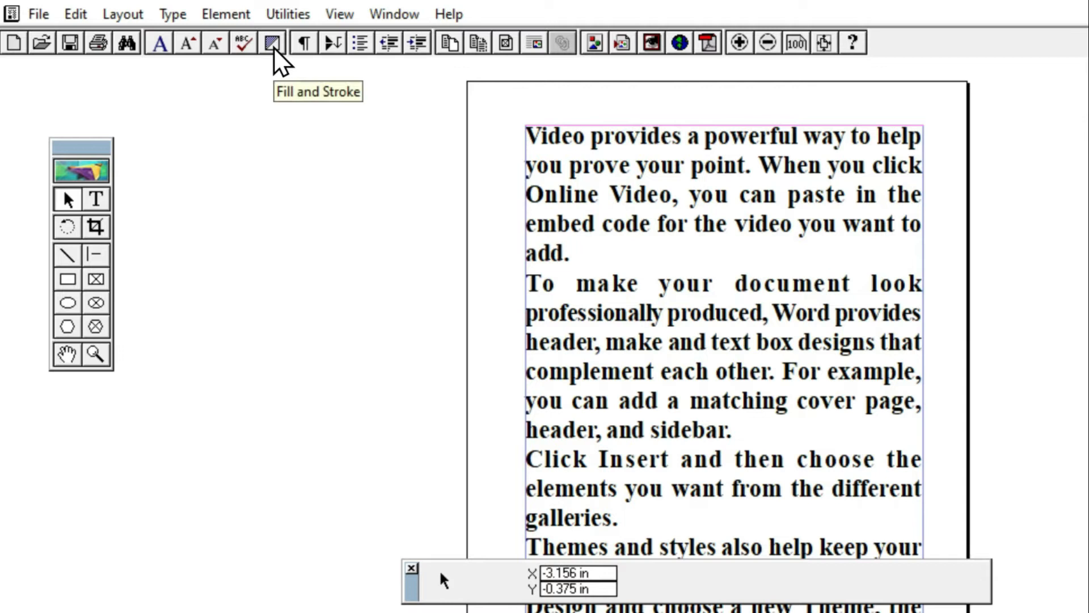
# Step: Choose a Solid fill in Green in the fill and stroke settings, with the Ellipse tool active
pyautogui.click(273, 48)
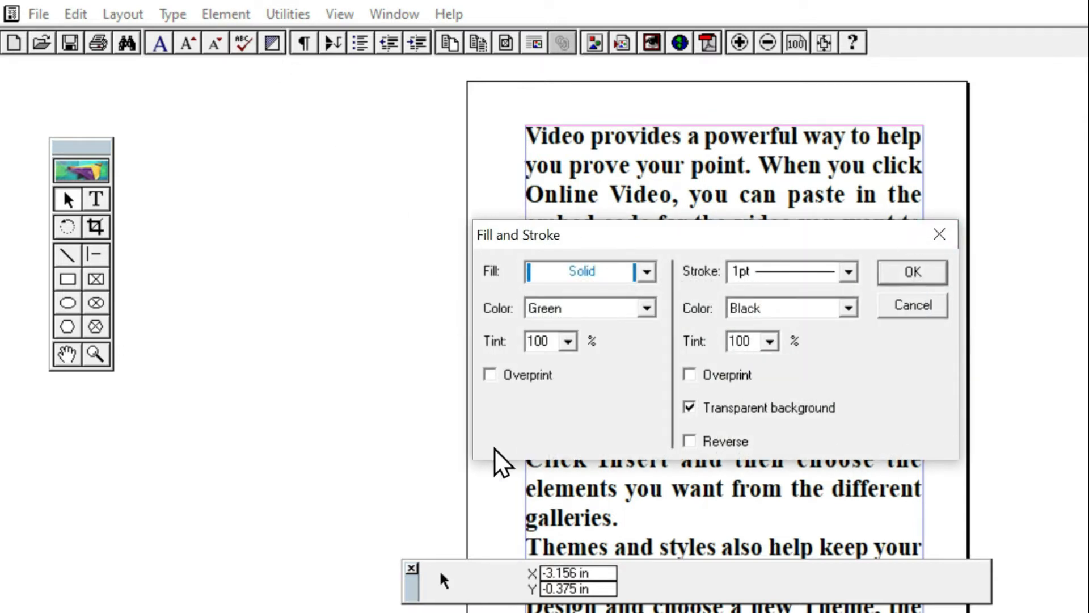
pyautogui.doubleClick(69, 302)
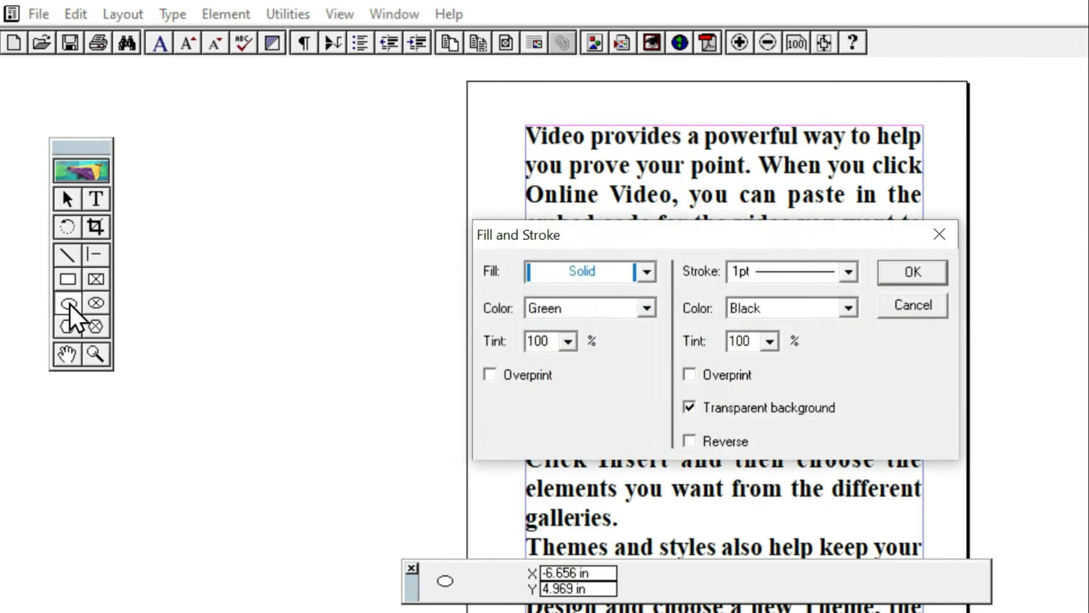
pyautogui.click(648, 270)
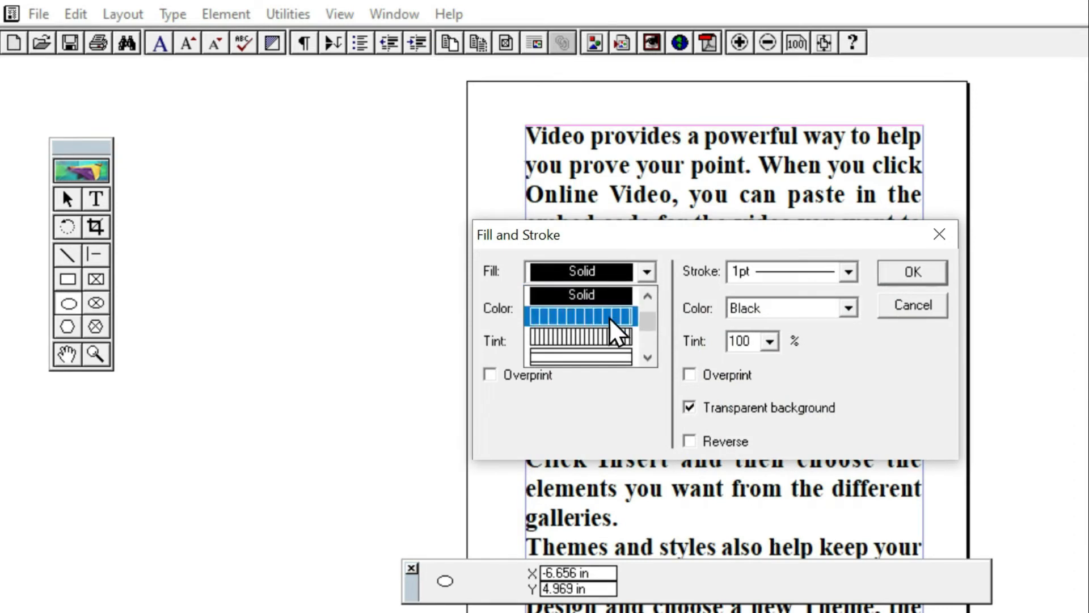
pyautogui.press('Escape')
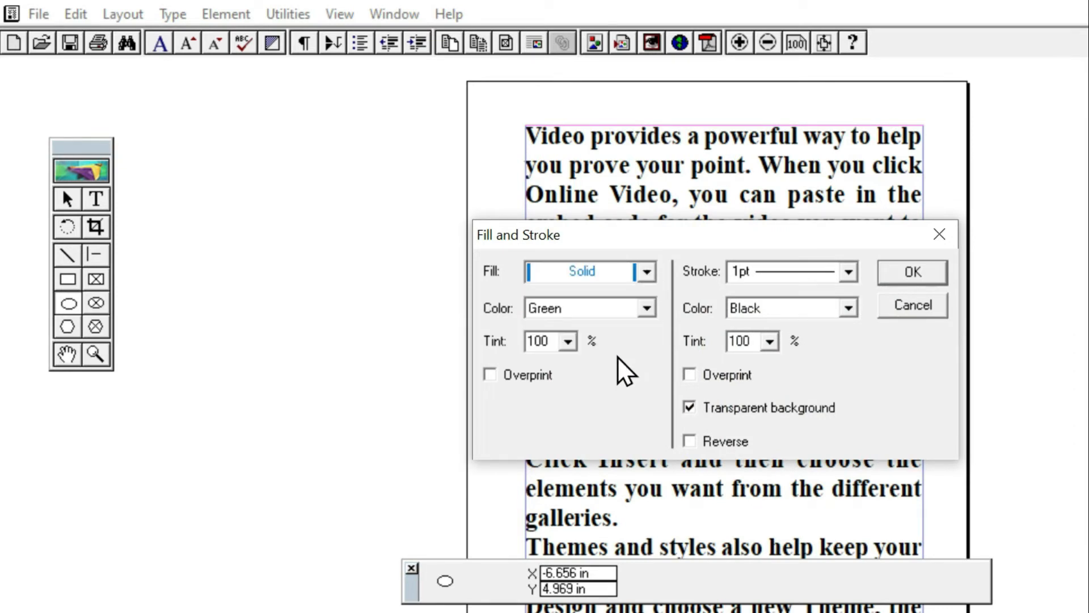
pyautogui.click(613, 308)
pyautogui.click(562, 352)
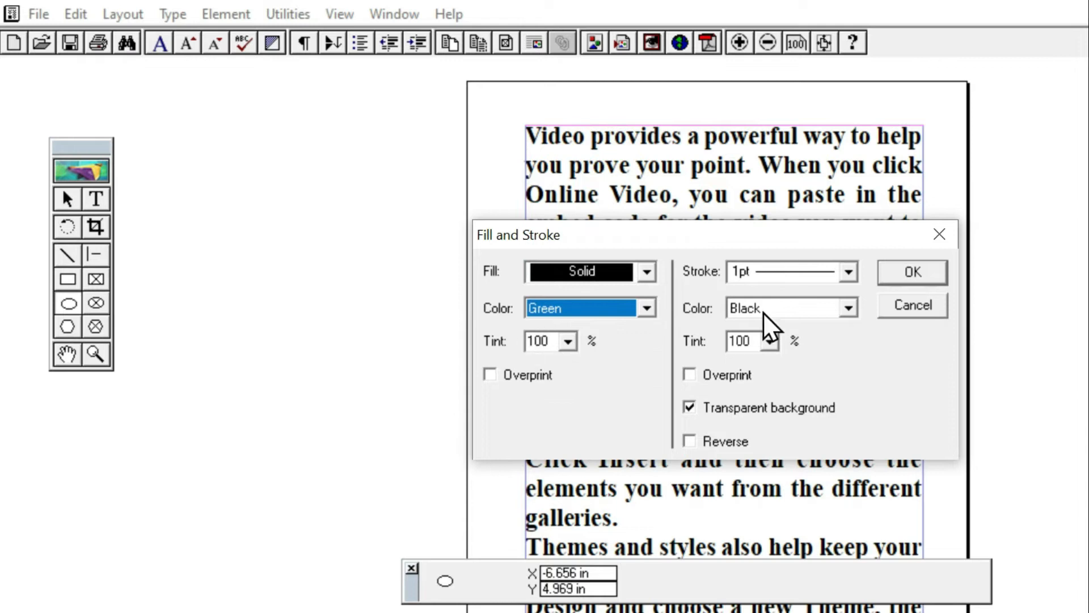
# Step: Choose a 1pt stroke with the color kept Black and apply the fill and stroke settings
pyautogui.click(793, 275)
pyautogui.click(795, 273)
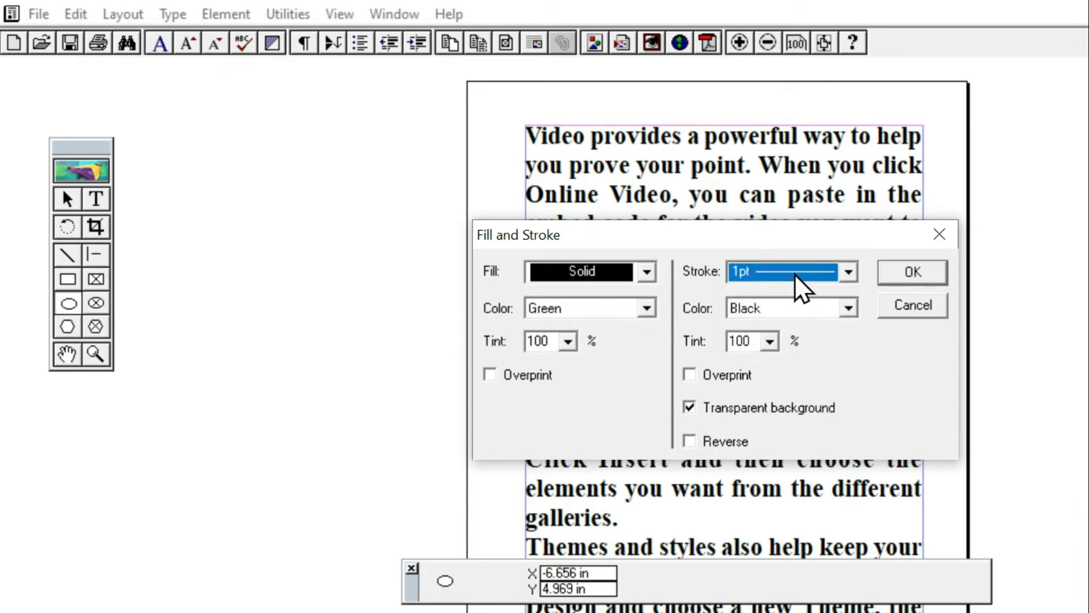
pyautogui.click(794, 274)
pyautogui.click(795, 273)
pyautogui.press('alt')
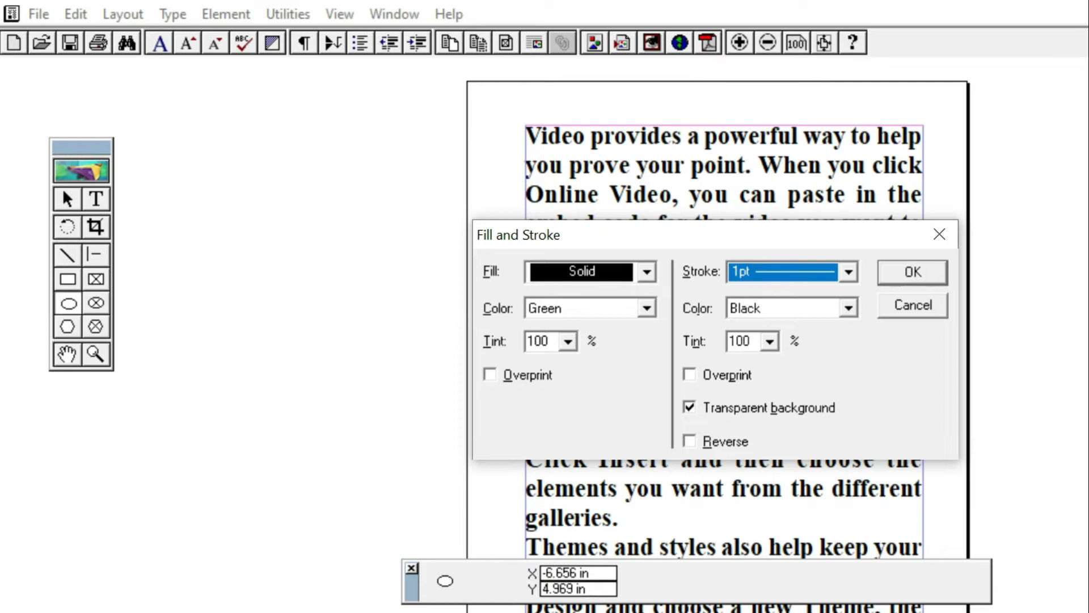
pyautogui.press('Return')
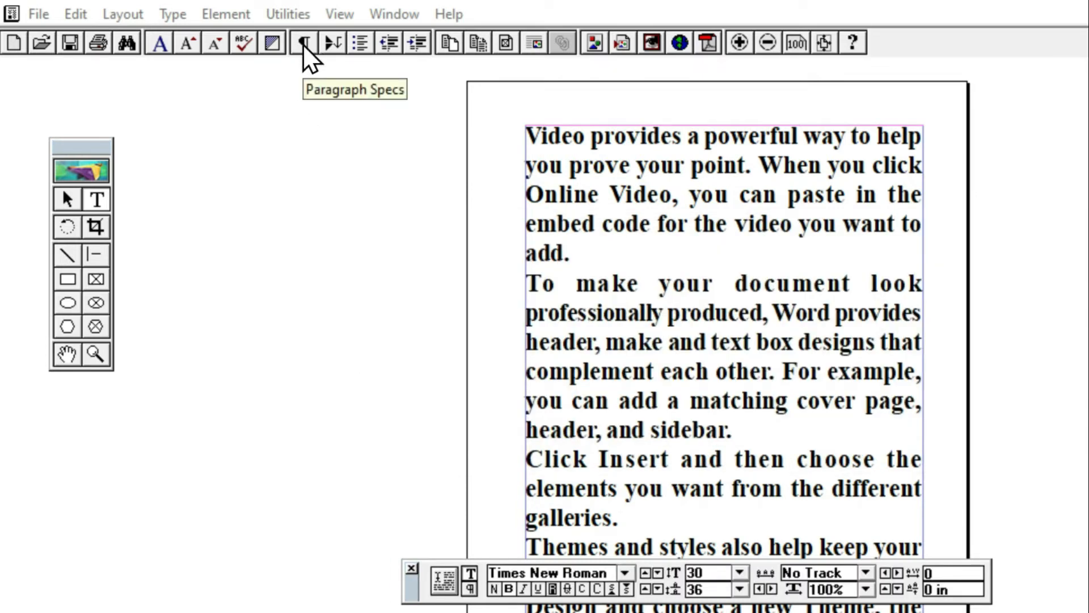
# Step: Set the second paragraph's indents to .25 inches left, .5 first line and 1 right, and turn on Keep lines together
pyautogui.click(687, 338)
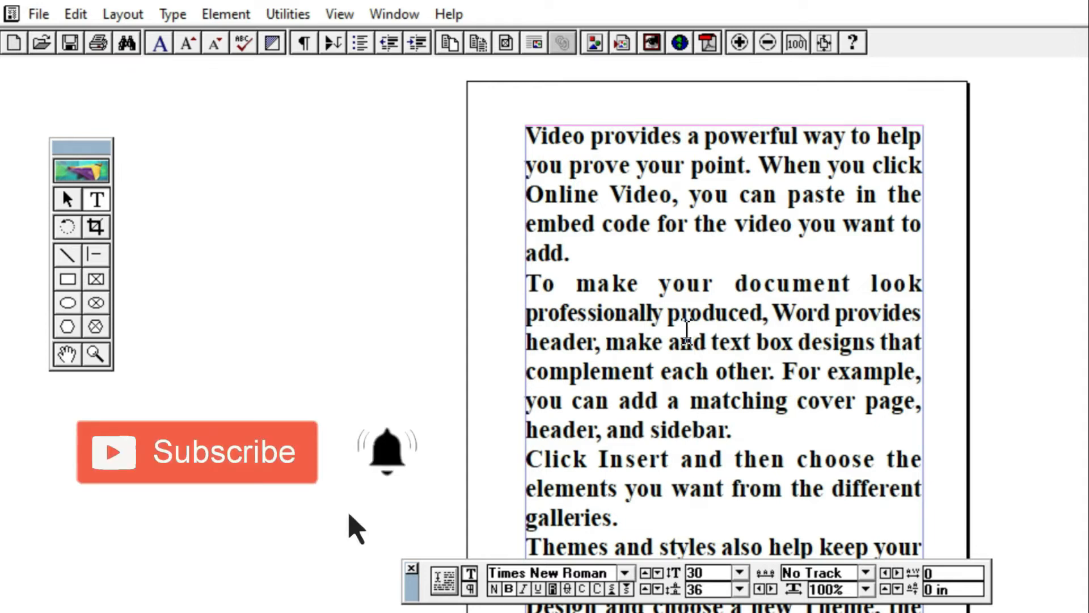
pyautogui.tripleClick(663, 394)
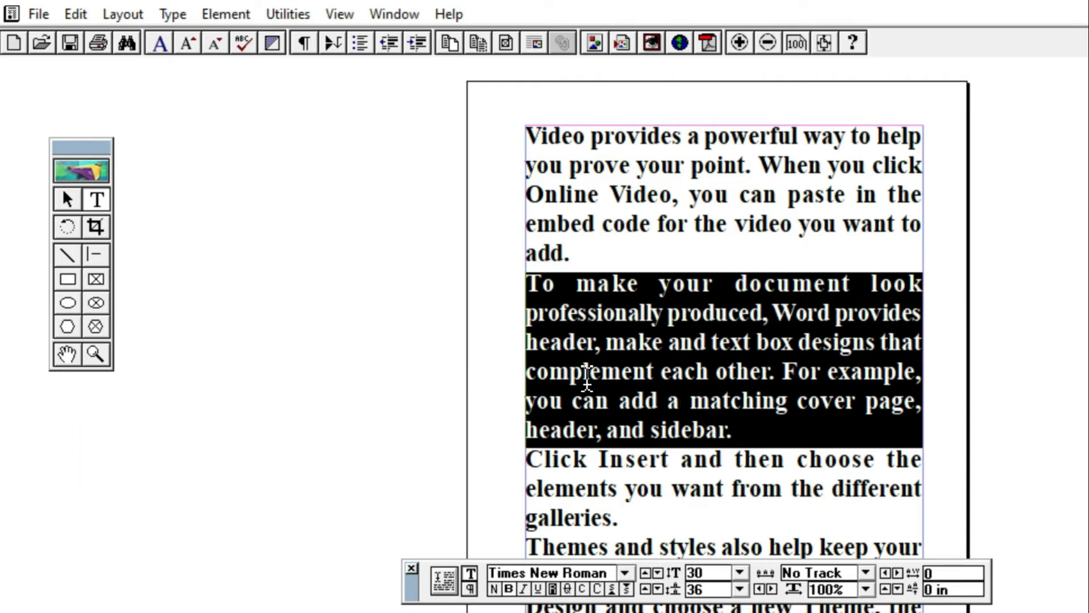
pyautogui.click(305, 43)
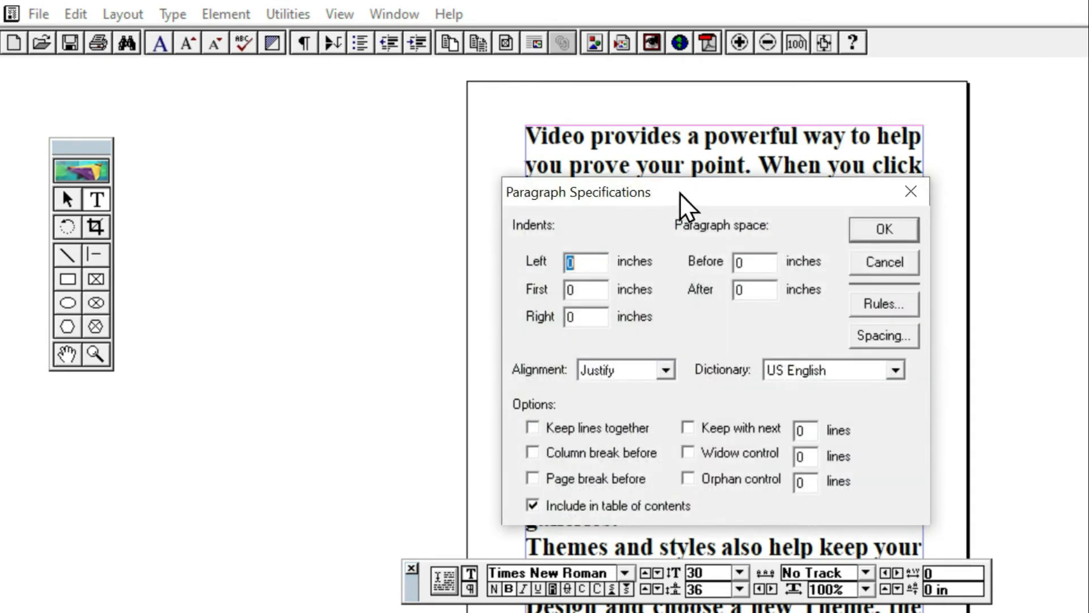
pyautogui.moveTo(713, 189); pyautogui.dragTo(254, 185)
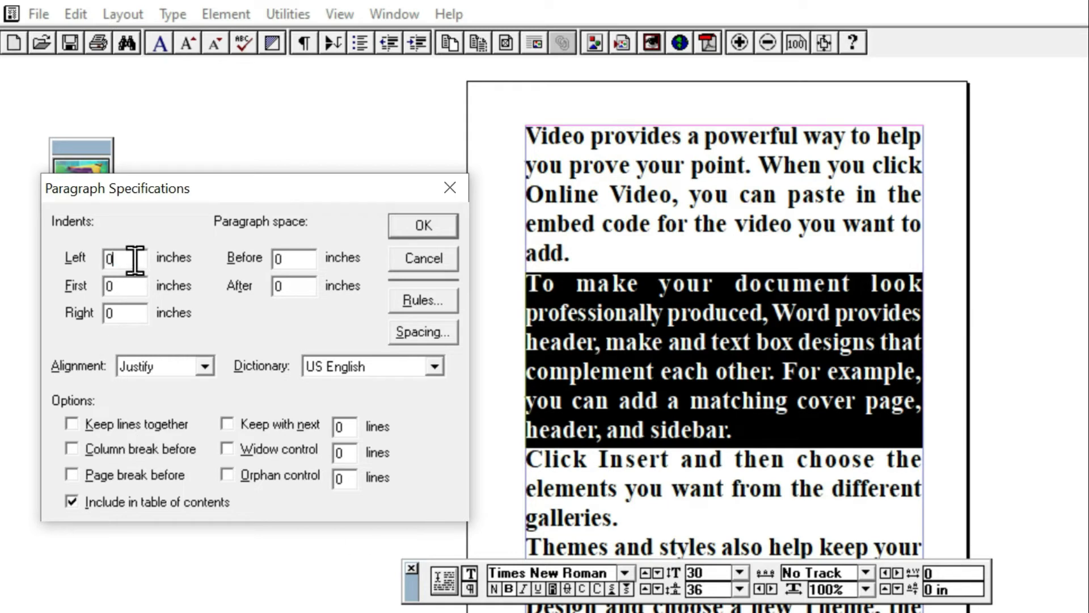
pyautogui.write('.25')
pyautogui.press('Tab')
pyautogui.write('.5')
pyautogui.press('Tab')
pyautogui.hotkey('alt', 'k')
pyautogui.write('1')
pyautogui.press('Tab')
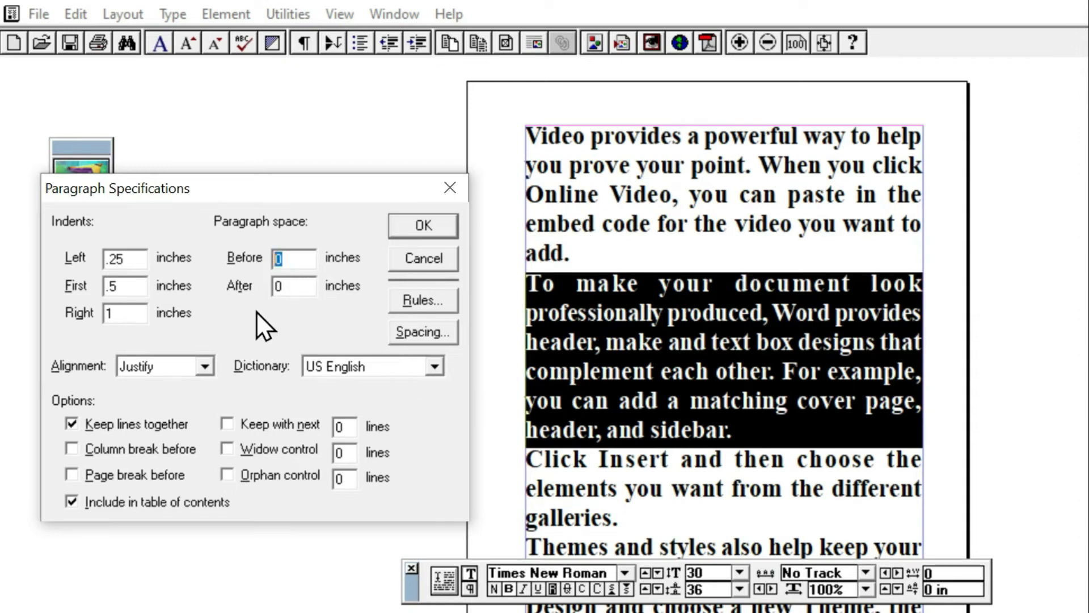
# Step: Set the paragraph space to .25 inches before and .75 inches after
pyautogui.write('.25')
pyautogui.press('Tab')
pyautogui.write('.75')
pyautogui.press('Tab')
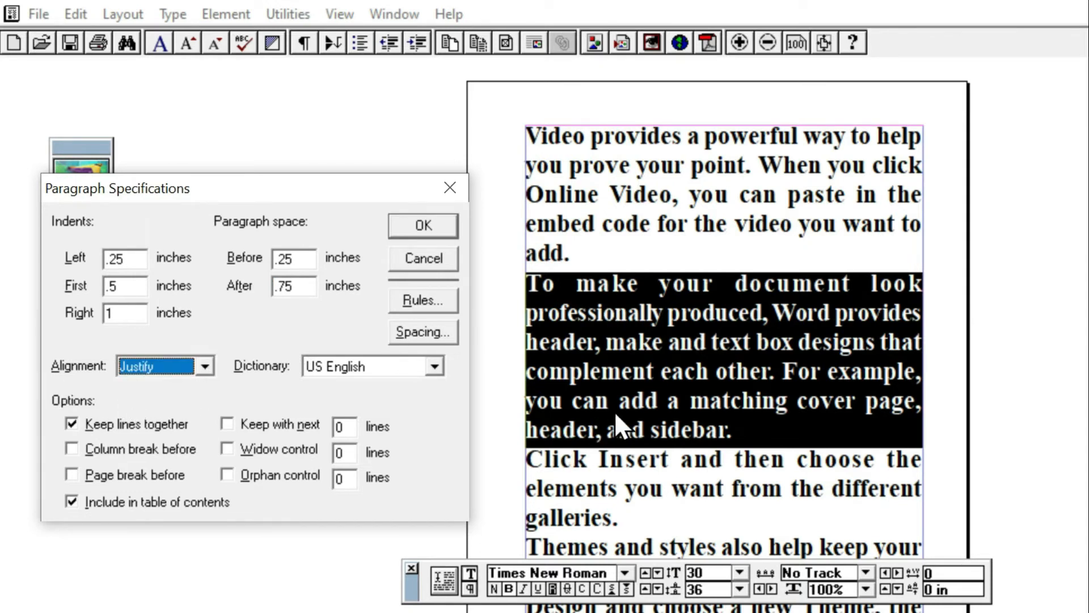
# Step: Align the paragraph Left, clear Include in table of contents and Keep lines together, and apply the paragraph specifications
pyautogui.click(205, 366)
pyautogui.click(161, 390)
pyautogui.click(72, 500)
pyautogui.click(70, 423)
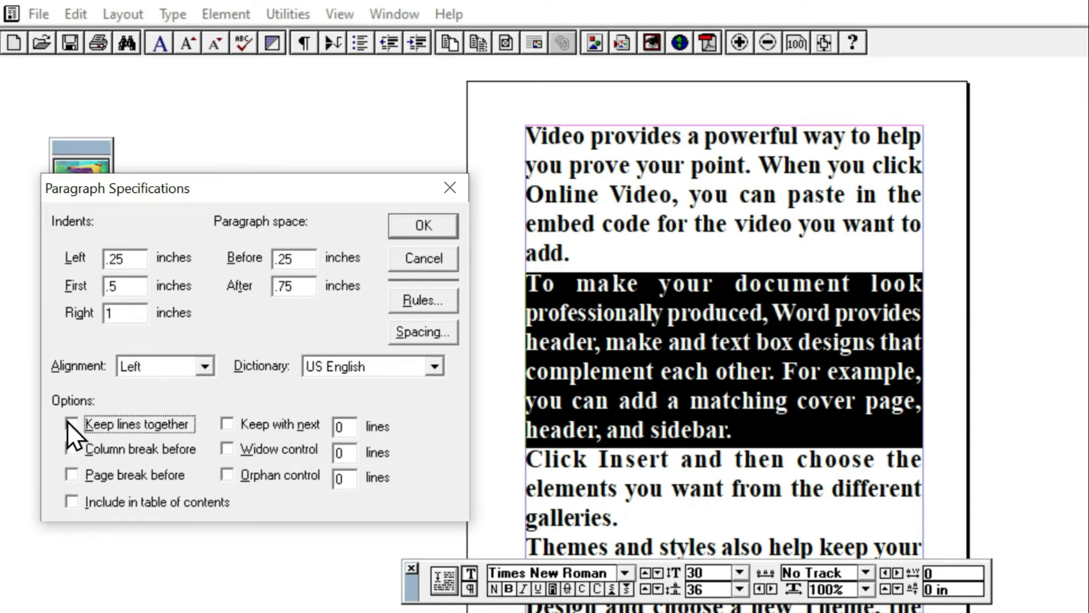
pyautogui.click(422, 228)
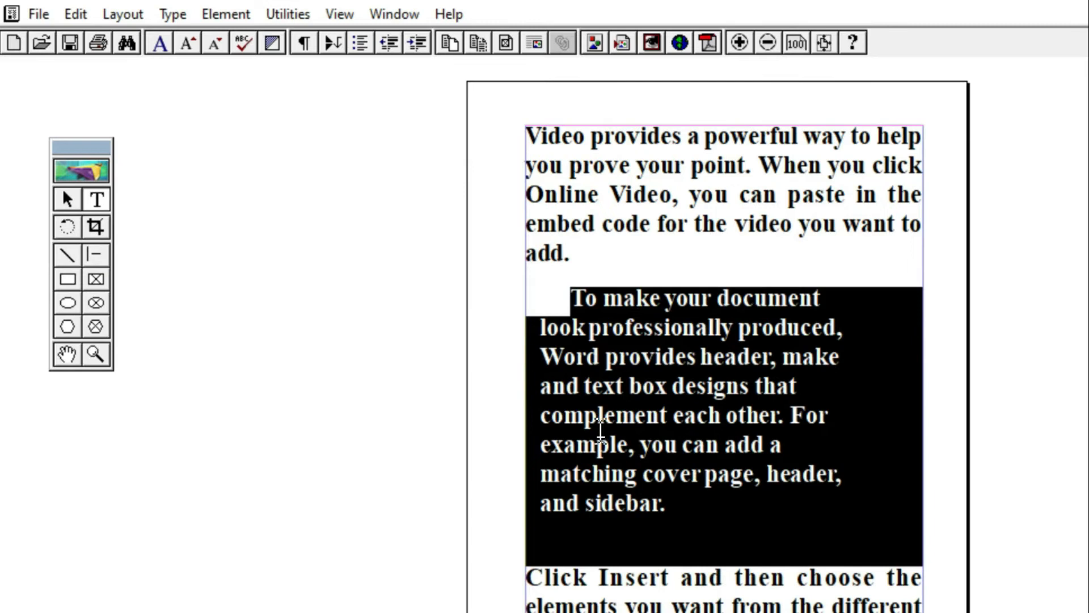
# Step: Reset the selected paragraph's left, first and right indents to 0 inches
pyautogui.click(305, 42)
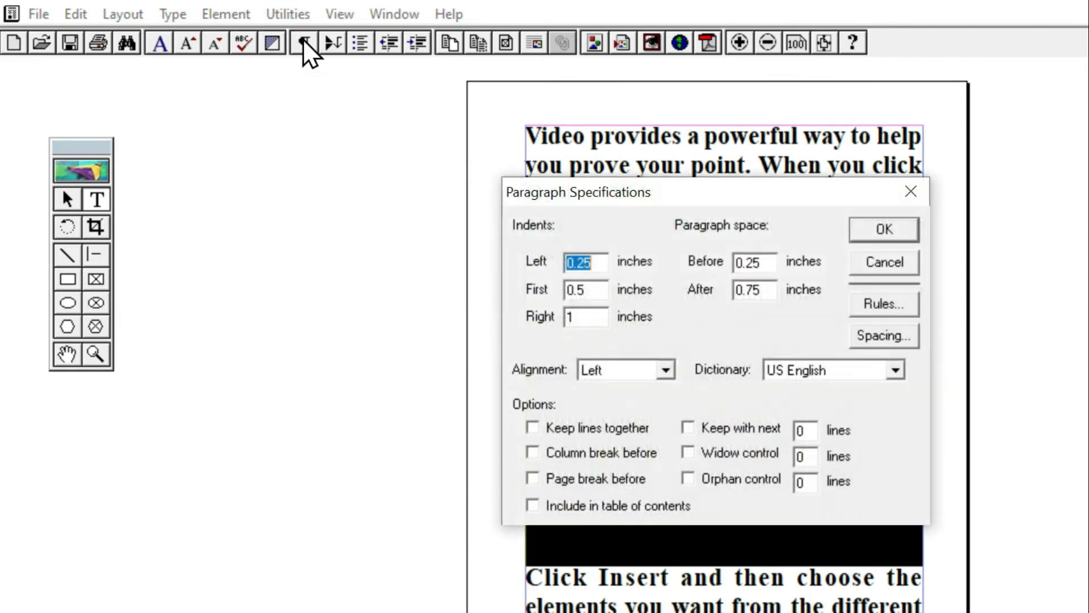
pyautogui.moveTo(607, 196); pyautogui.dragTo(131, 199)
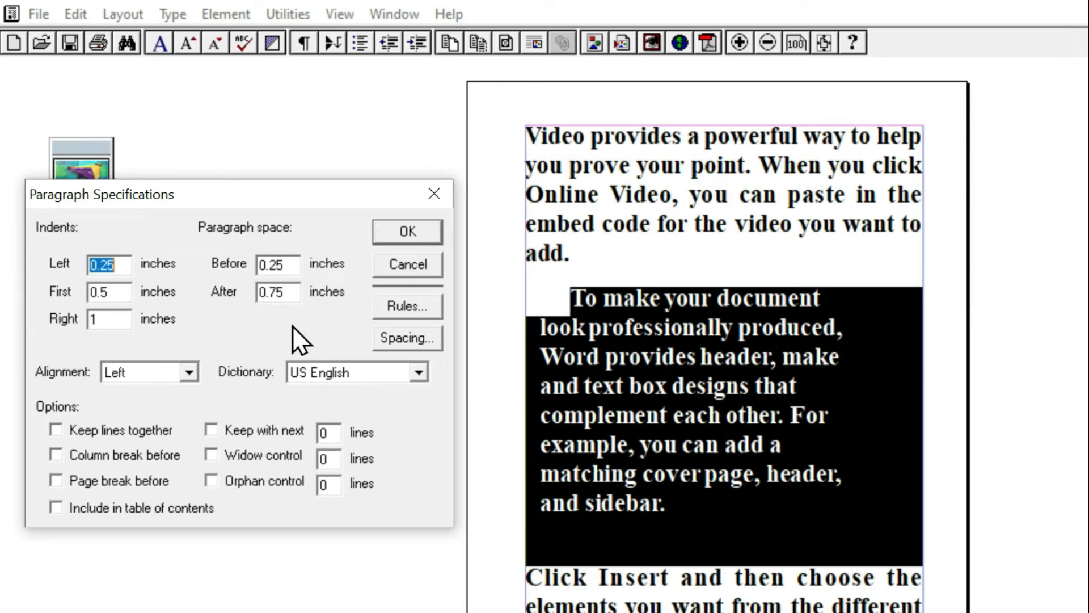
pyautogui.press('alt')
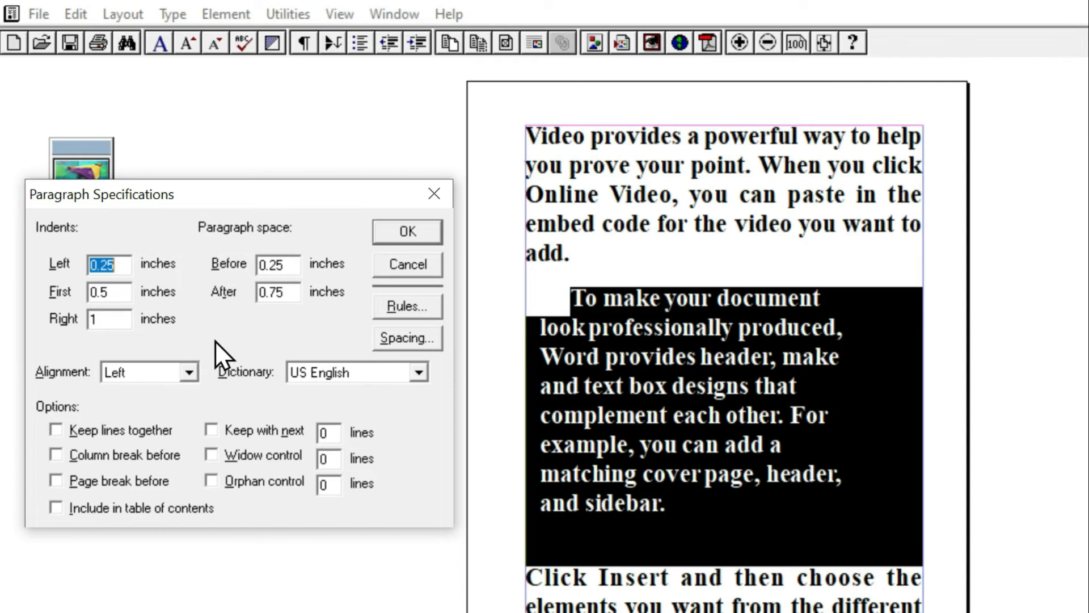
pyautogui.write('0')
pyautogui.press('Tab')
pyautogui.write('0')
pyautogui.press('Tab')
pyautogui.write('0')
pyautogui.press('Tab')
# Step: Reset the paragraph space before and after to 0 inches and apply Justify alignment
pyautogui.write('0')
pyautogui.press('Tab')
pyautogui.write('0')
pyautogui.press('Tab')
pyautogui.press('j')
pyautogui.press('Return')
# Step: Turn on Keep lines together for the selected paragraph starting "To make your document look"
pyautogui.click(304, 42)
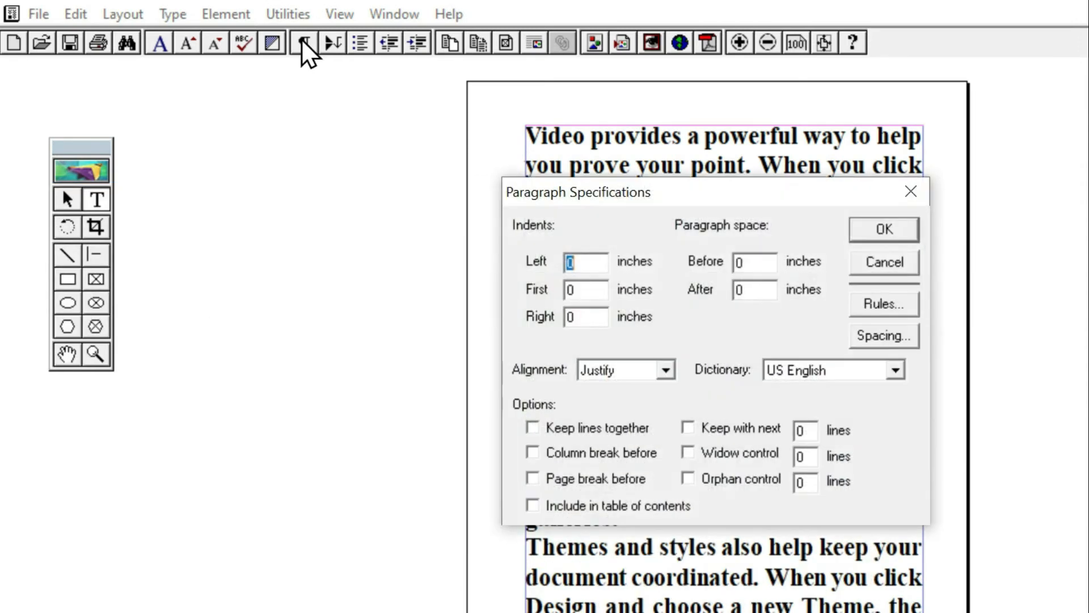
pyautogui.moveTo(645, 192); pyautogui.dragTo(216, 141)
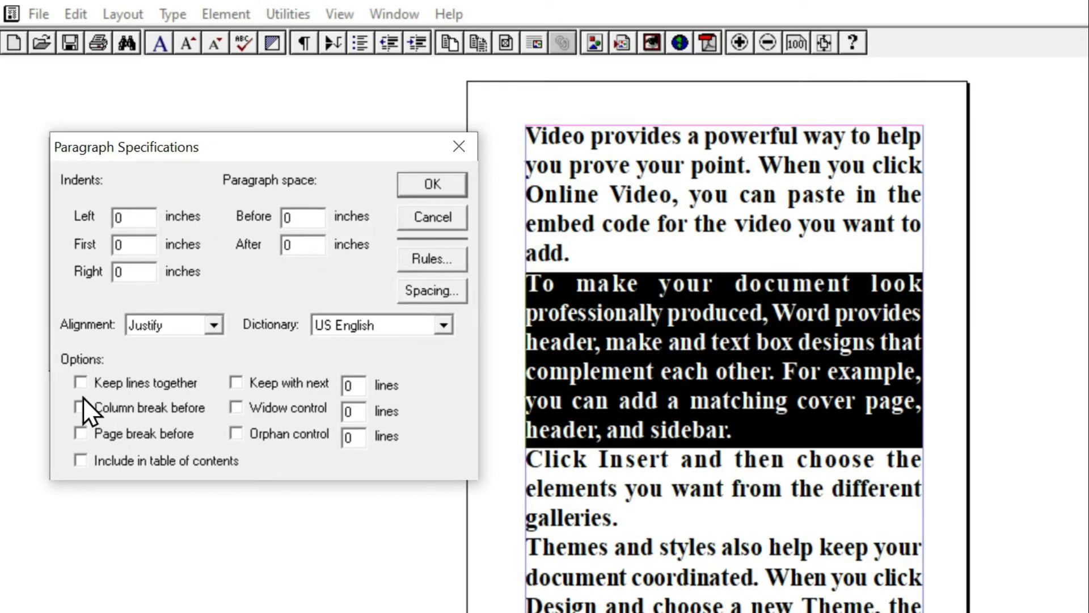
pyautogui.click(426, 186)
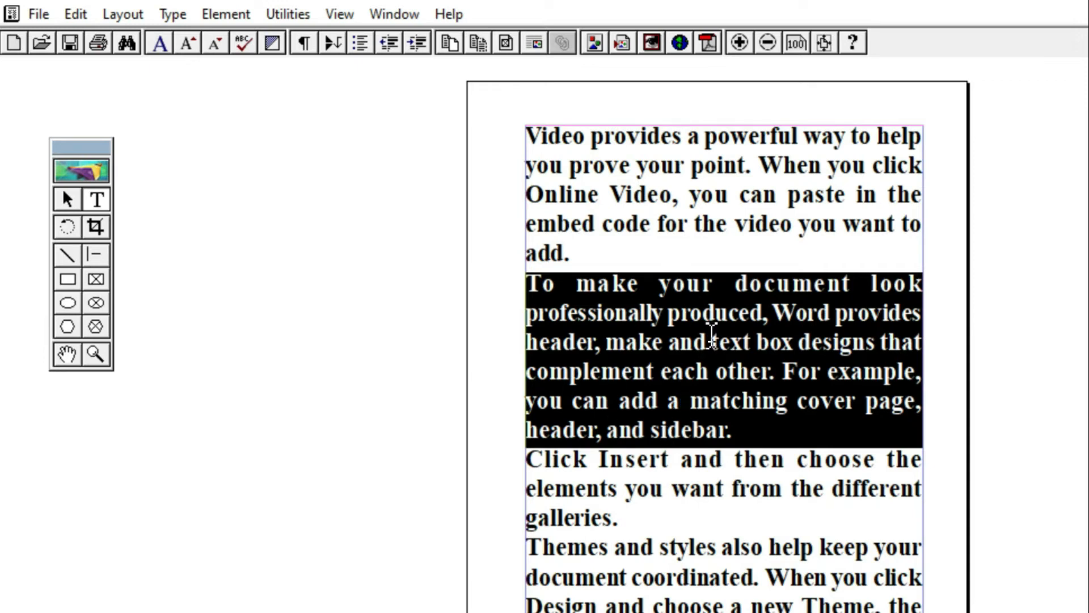
# Step: Shorten the text block to end within the second paragraph, and flow the remaining text from the left margin guide below it
pyautogui.doubleClick(735, 487)
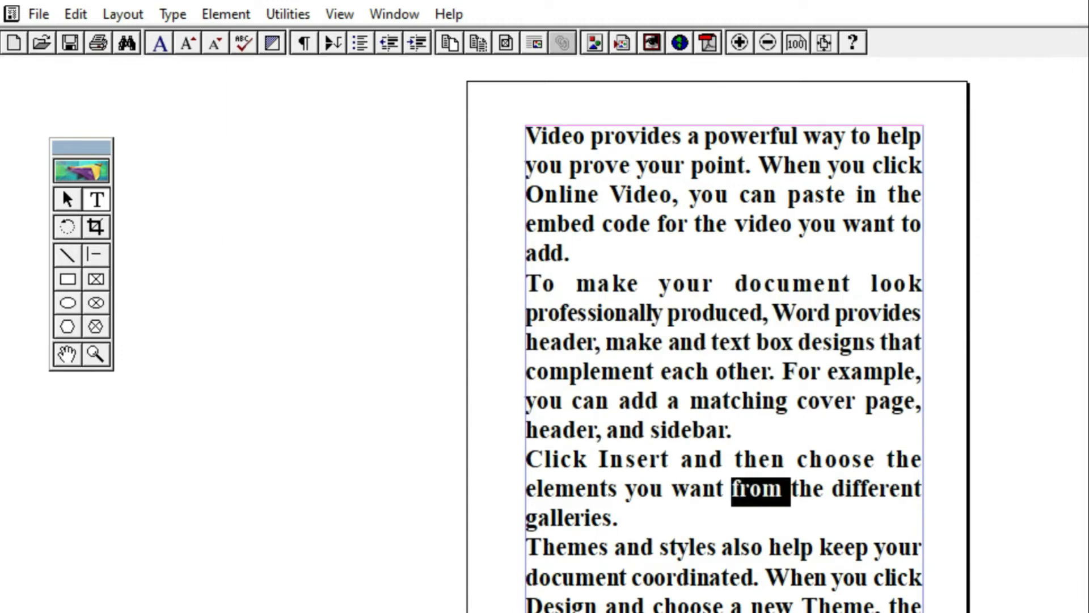
pyautogui.click(67, 200)
pyautogui.click(720, 543)
pyautogui.moveTo(721, 479); pyautogui.dragTo(727, 425)
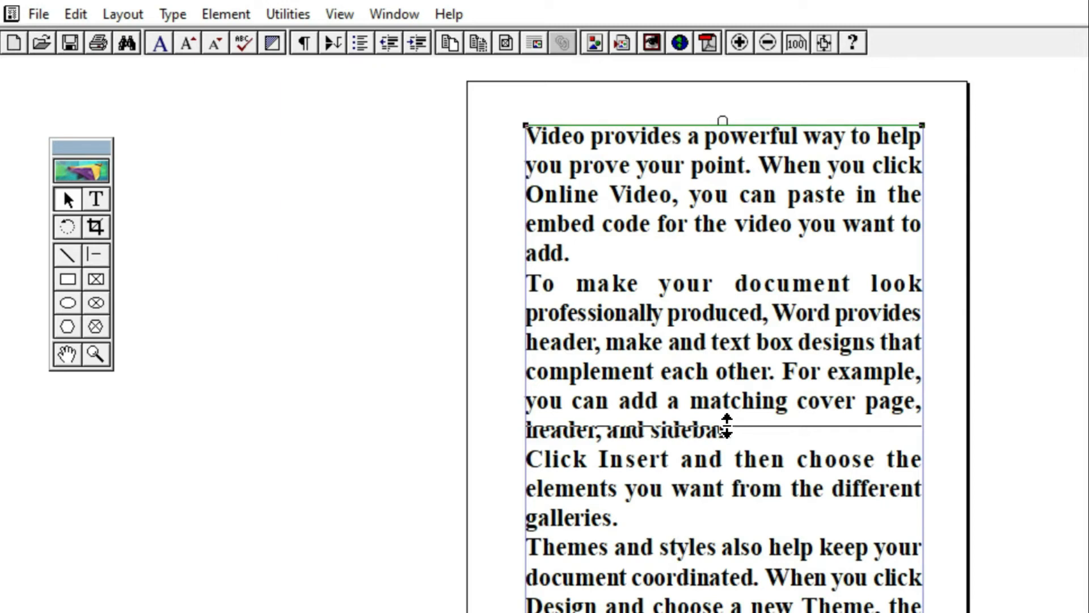
pyautogui.moveTo(727, 426); pyautogui.dragTo(727, 426)
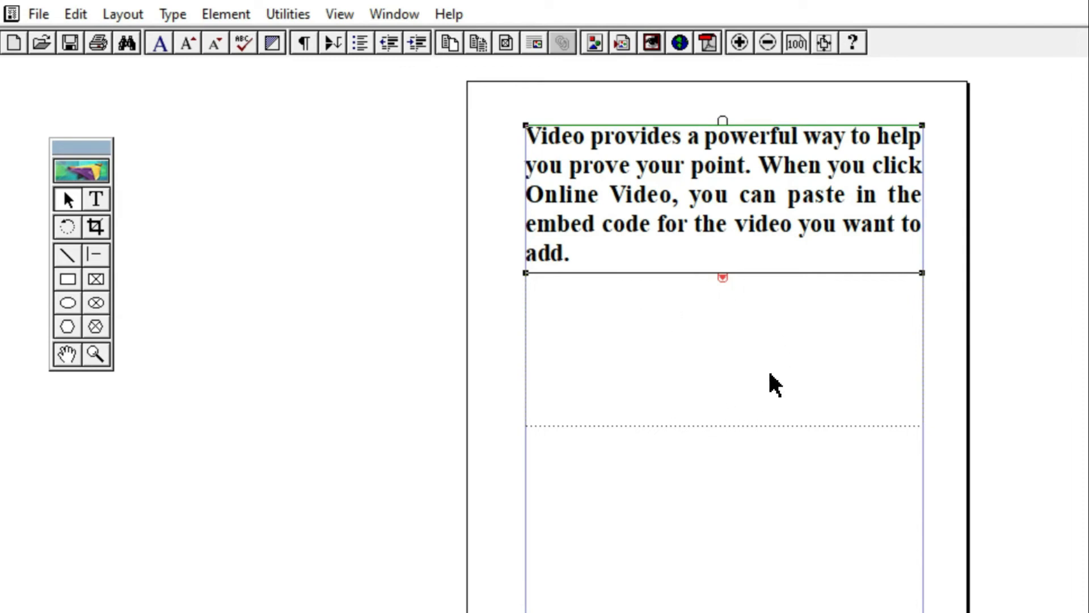
pyautogui.click(723, 278)
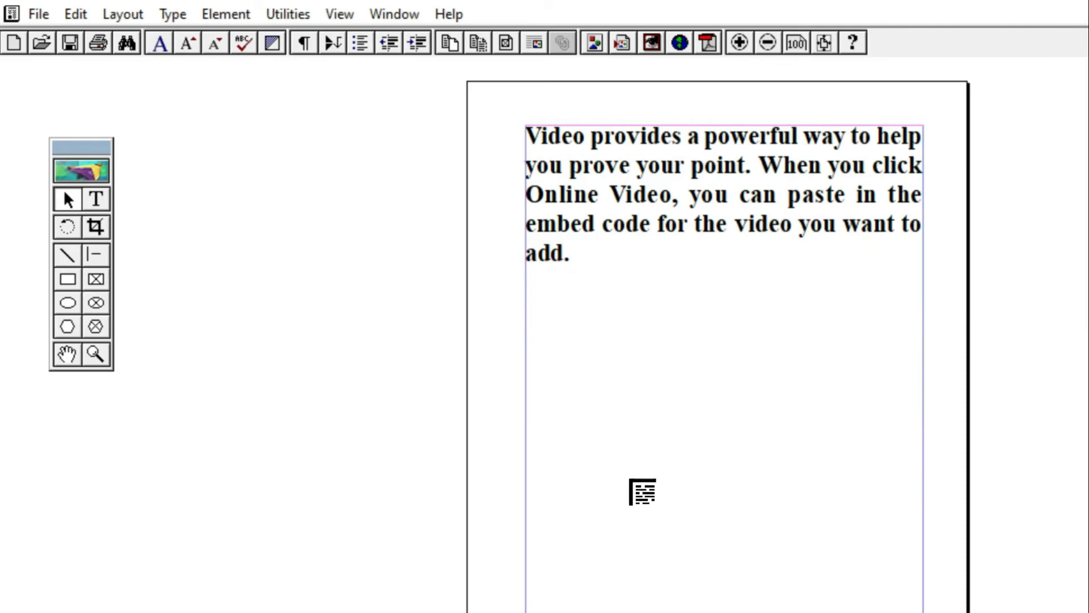
pyautogui.click(526, 388)
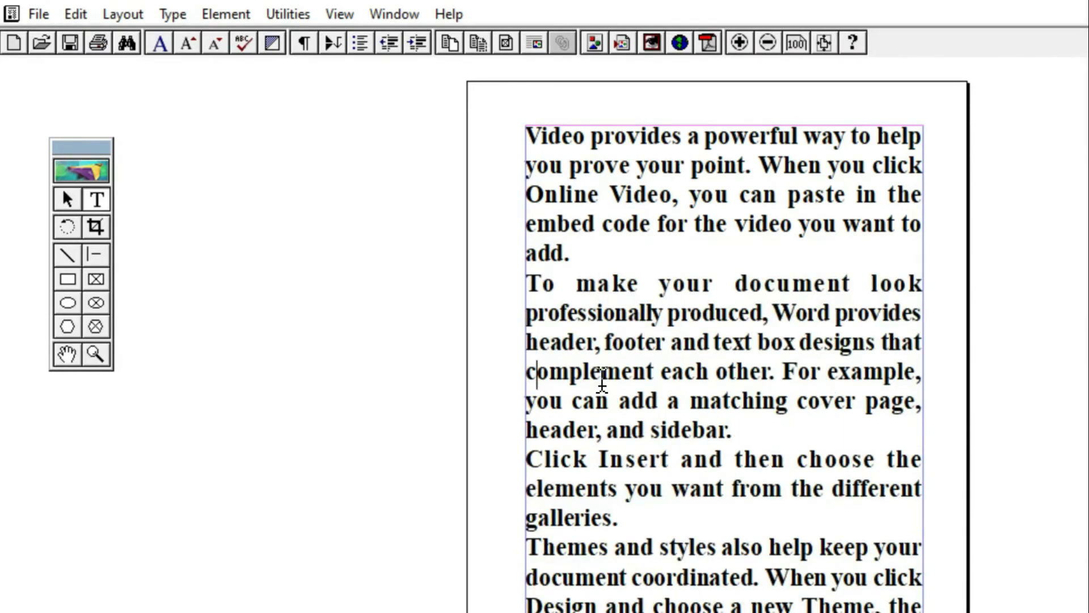
# Step: Apply Column break before to the paragraph starting "To make your document look"
pyautogui.click(698, 400)
pyautogui.tripleClick(682, 376)
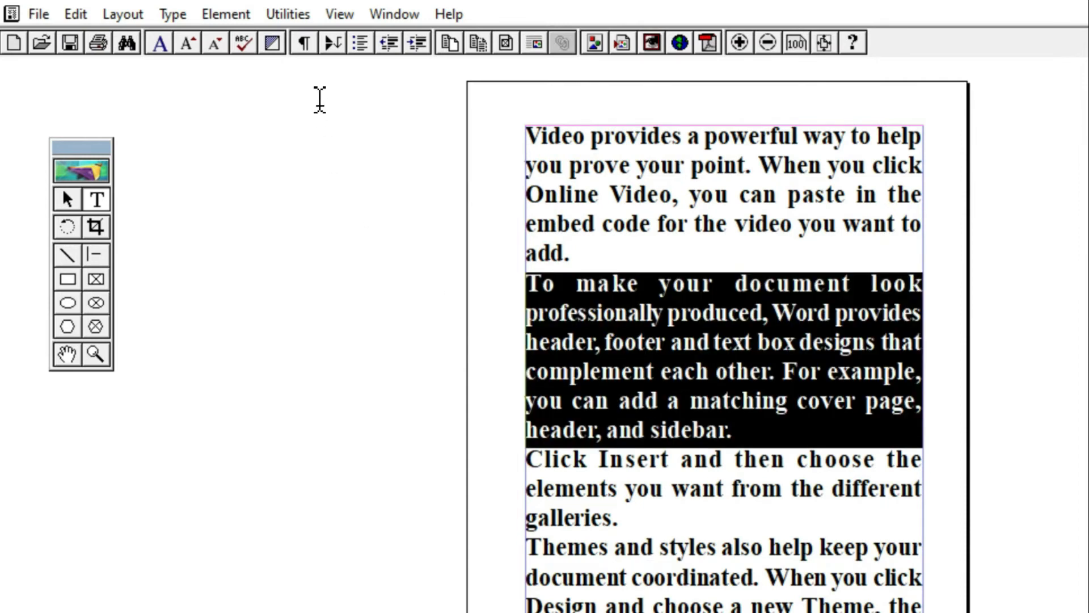
pyautogui.click(303, 42)
pyautogui.moveTo(720, 195); pyautogui.dragTo(303, 151)
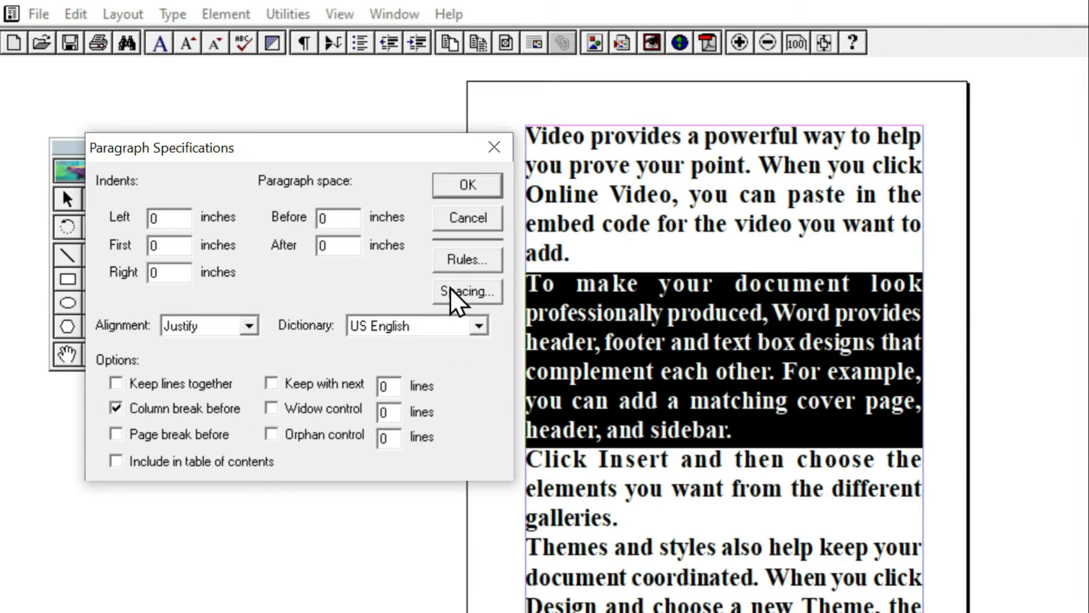
pyautogui.click(478, 185)
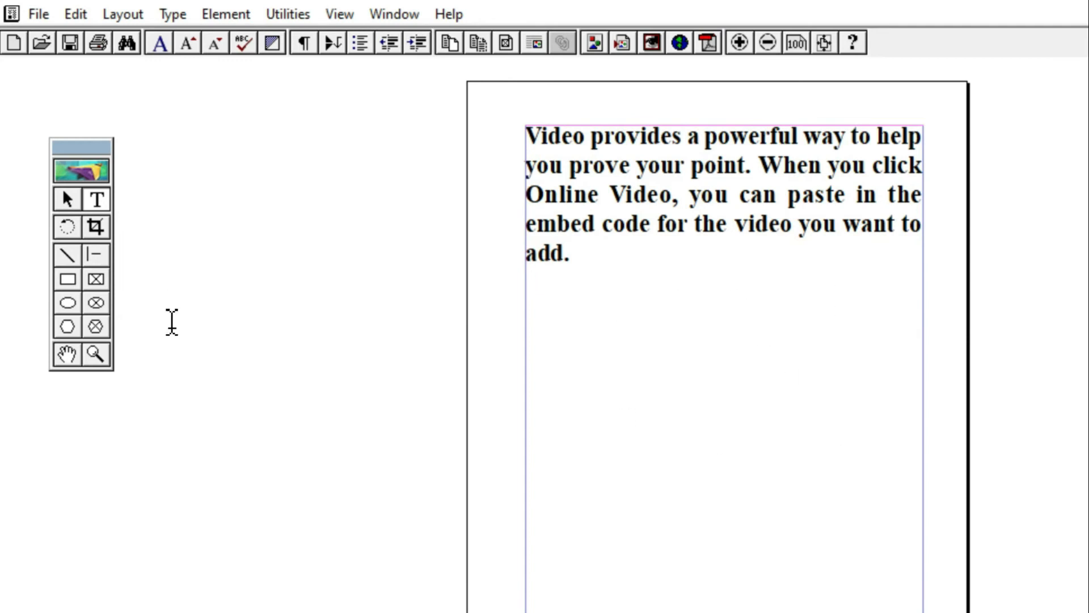
# Step: Load the overflow text from the first paragraph's text block and place it a little below that block
pyautogui.click(65, 201)
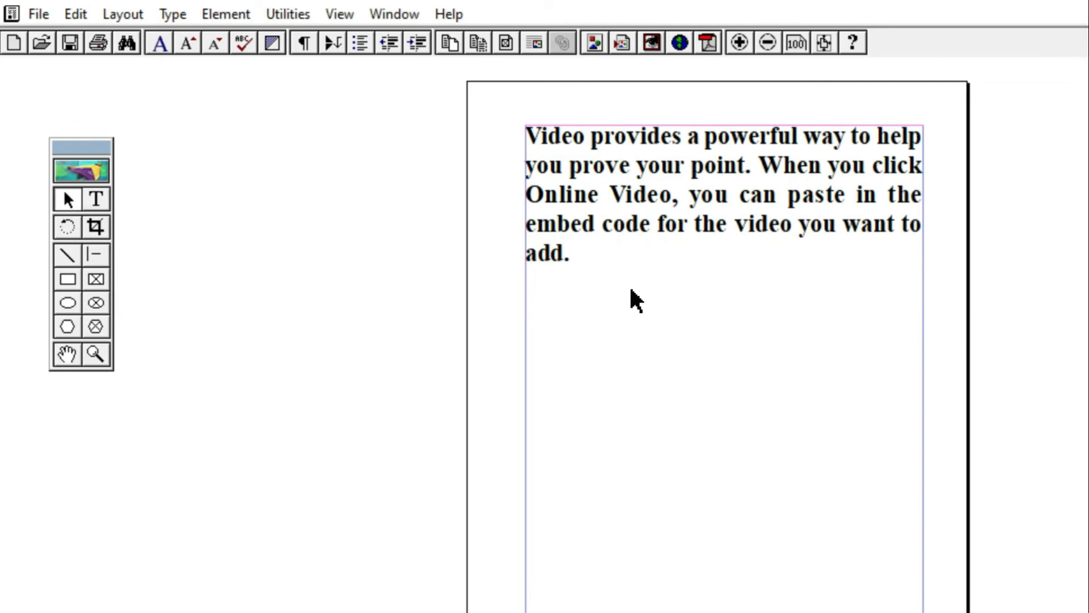
pyautogui.click(704, 229)
pyautogui.click(723, 278)
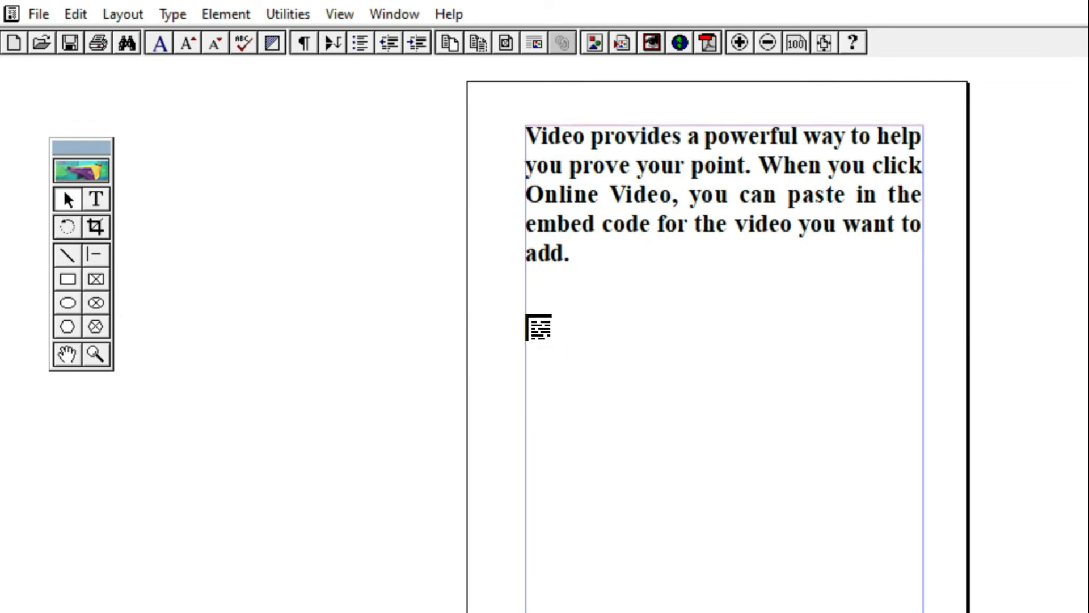
pyautogui.click(527, 316)
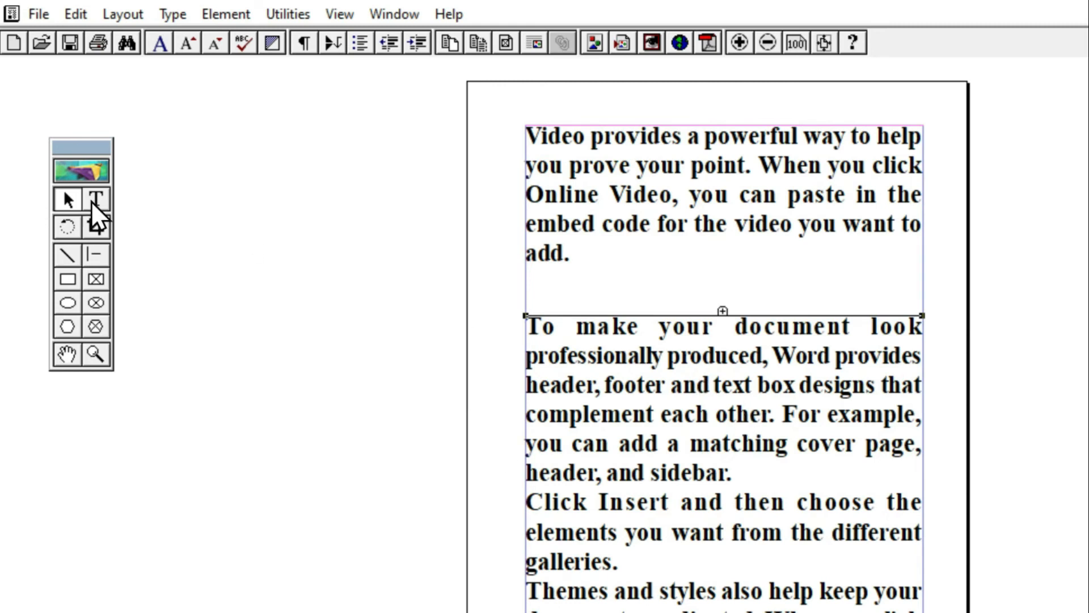
# Step: Apply Page break before to the paragraph starting "To make your document look"
pyautogui.click(95, 199)
pyautogui.tripleClick(675, 404)
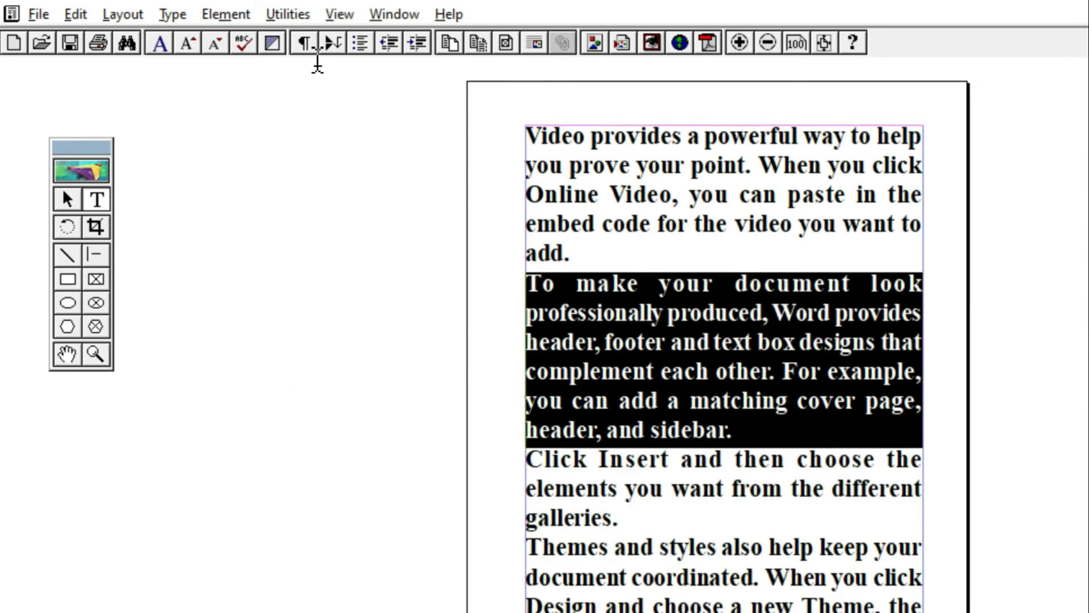
pyautogui.click(305, 40)
pyautogui.moveTo(641, 187); pyautogui.dragTo(147, 179)
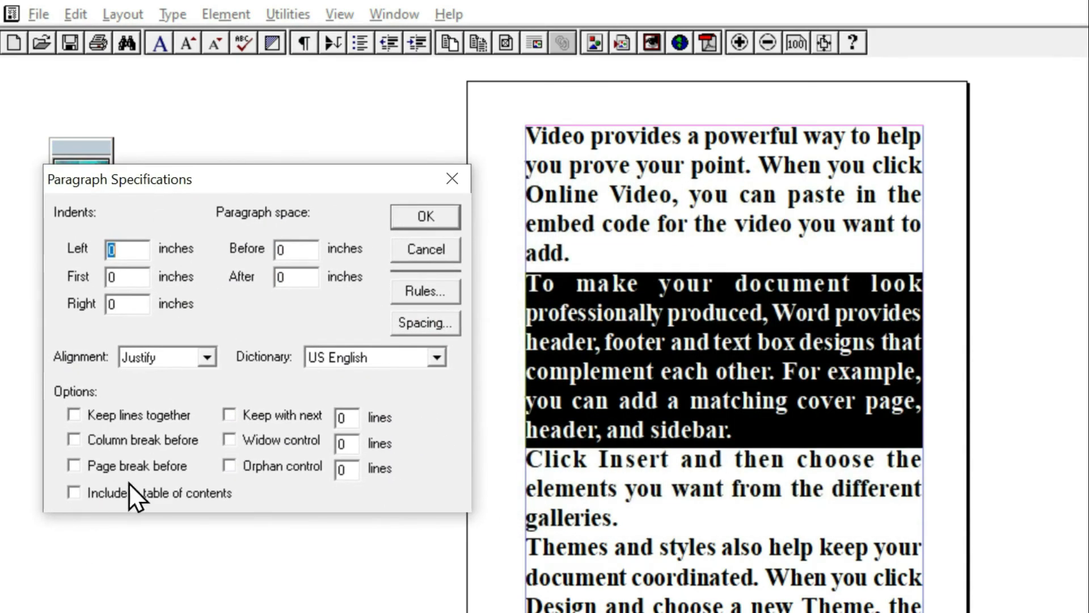
pyautogui.click(76, 468)
pyautogui.click(425, 217)
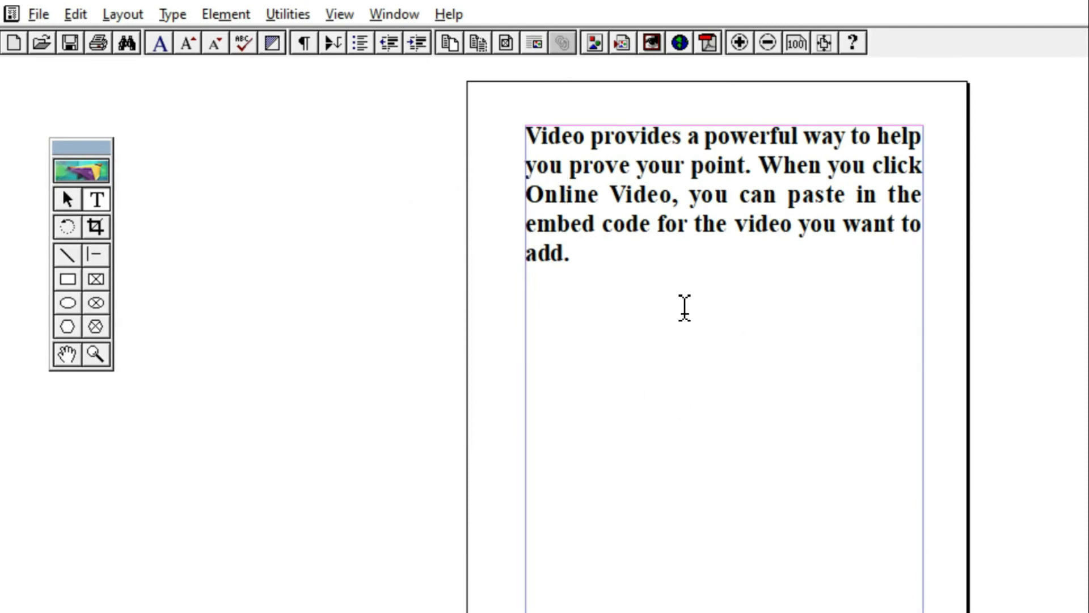
# Step: Place the text hidden by the page break back on the page, beneath the first paragraph
pyautogui.click(68, 200)
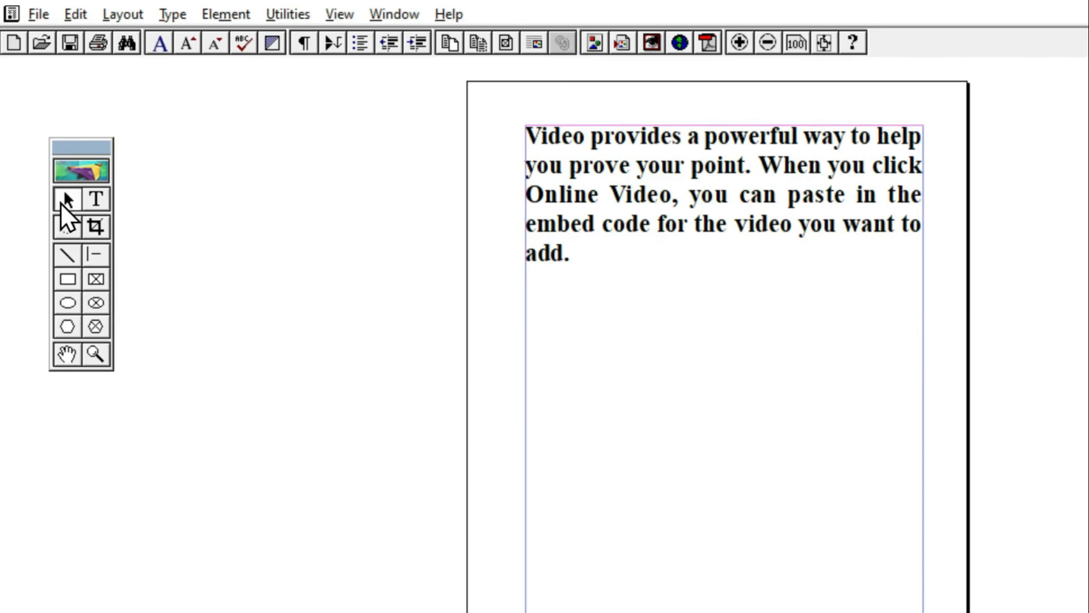
pyautogui.click(753, 232)
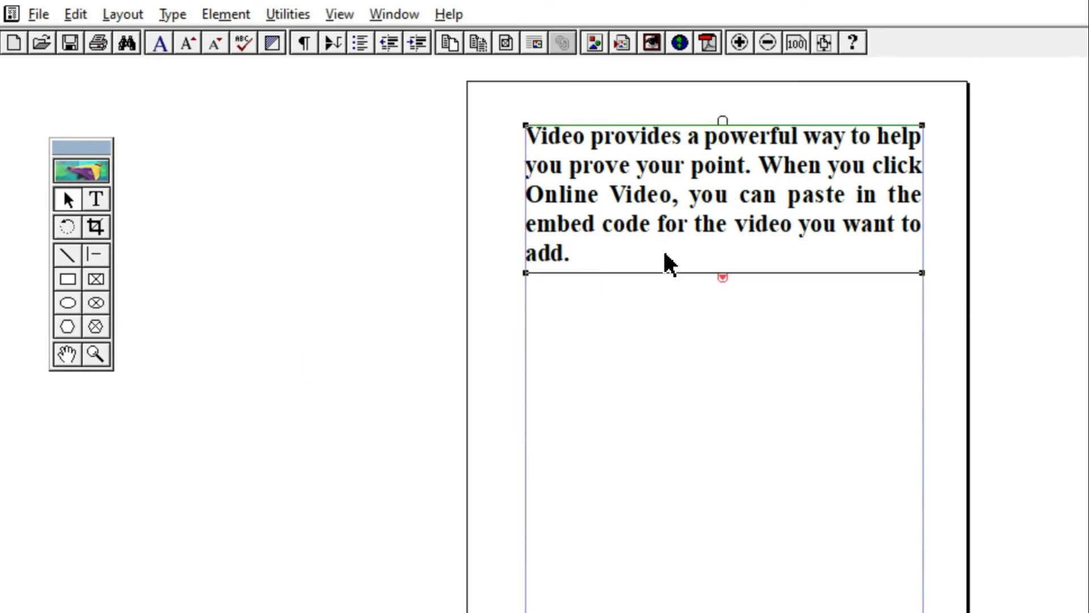
pyautogui.click(723, 279)
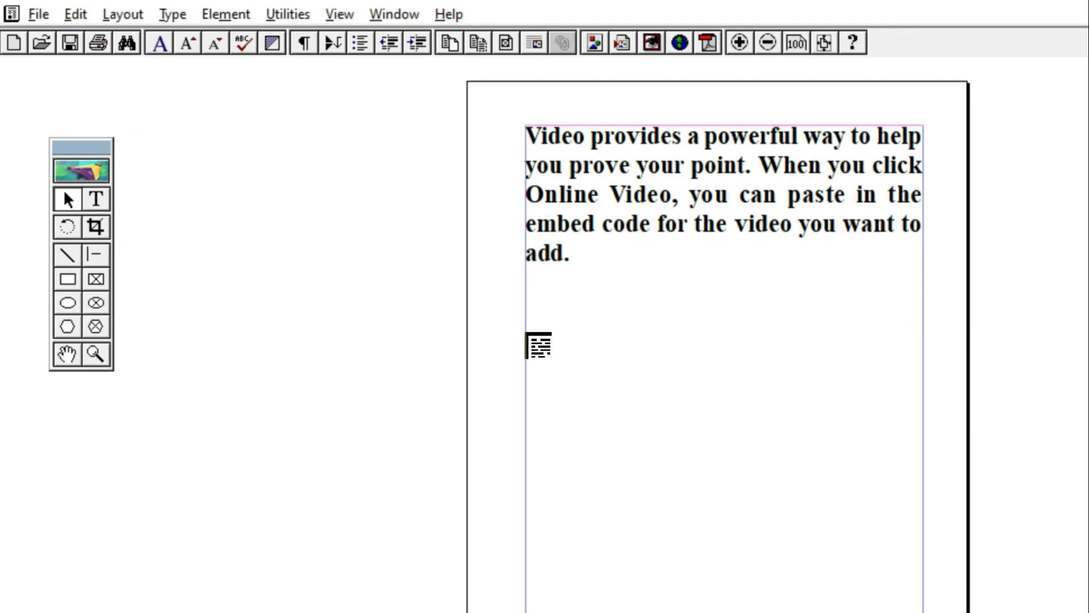
pyautogui.click(526, 333)
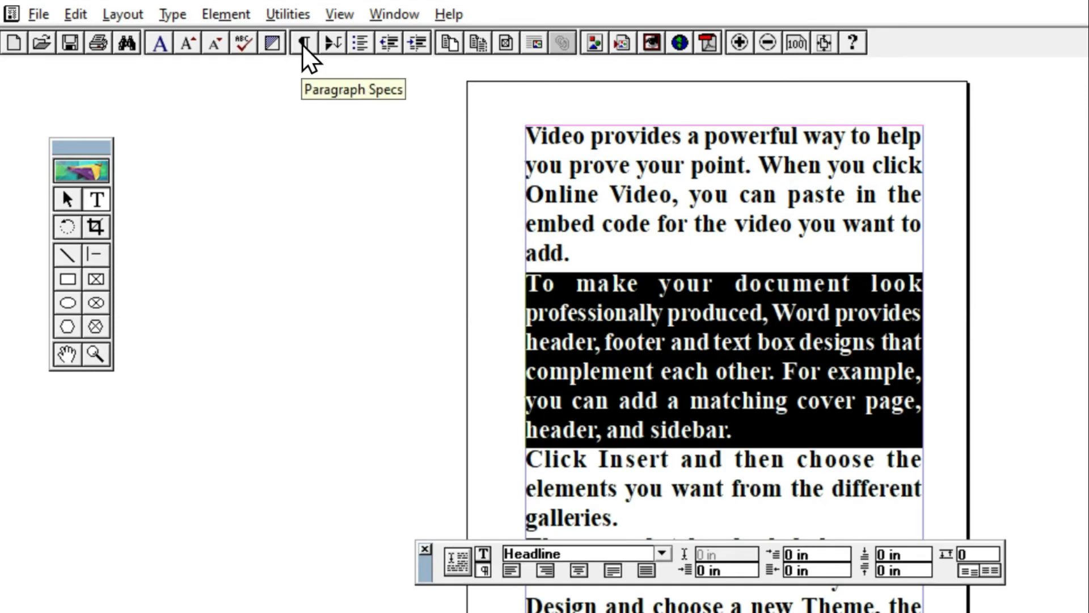
# Step: Clear Include in table of contents in the paragraph specifications of the selected second paragraph
pyautogui.click(305, 43)
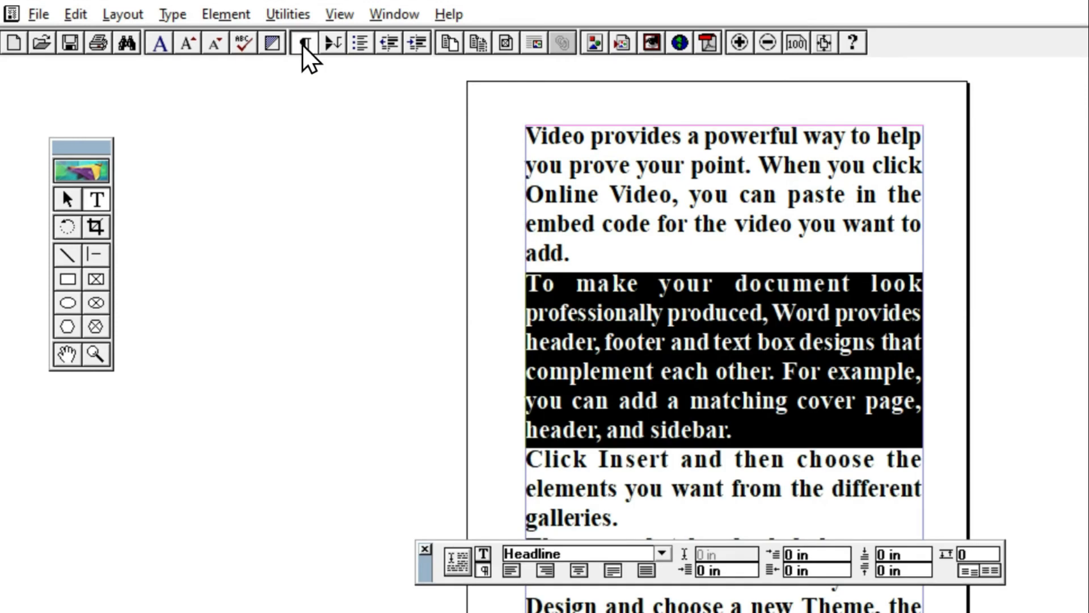
pyautogui.moveTo(570, 194); pyautogui.dragTo(160, 152)
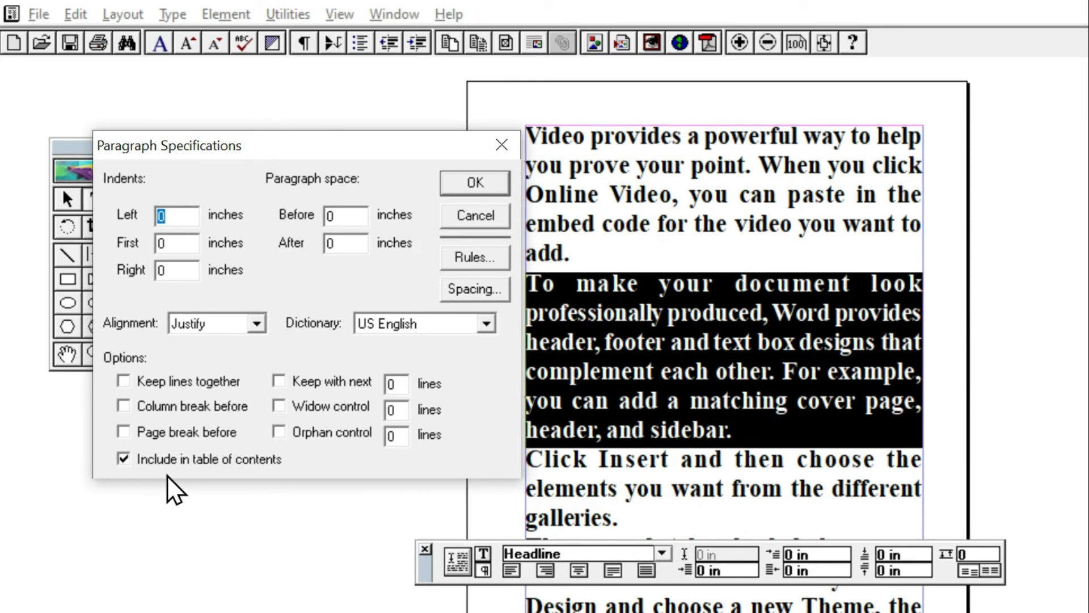
pyautogui.click(131, 467)
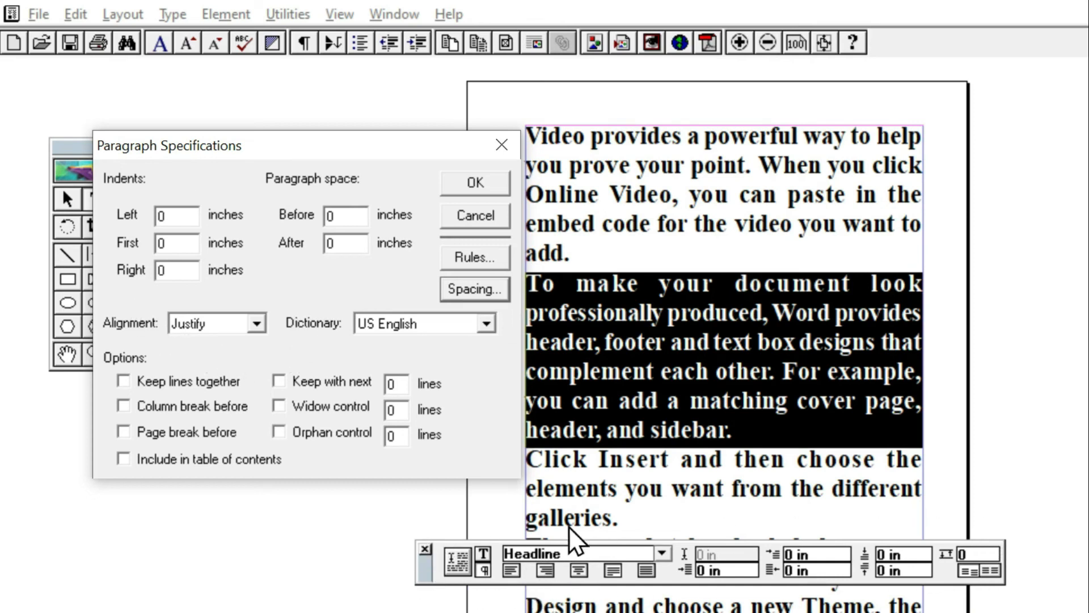
# Step: Apply paragraph rules above and below the selected second paragraph, with a 6pt dashed stroke style for the rule above
pyautogui.click(234, 322)
pyautogui.click(257, 323)
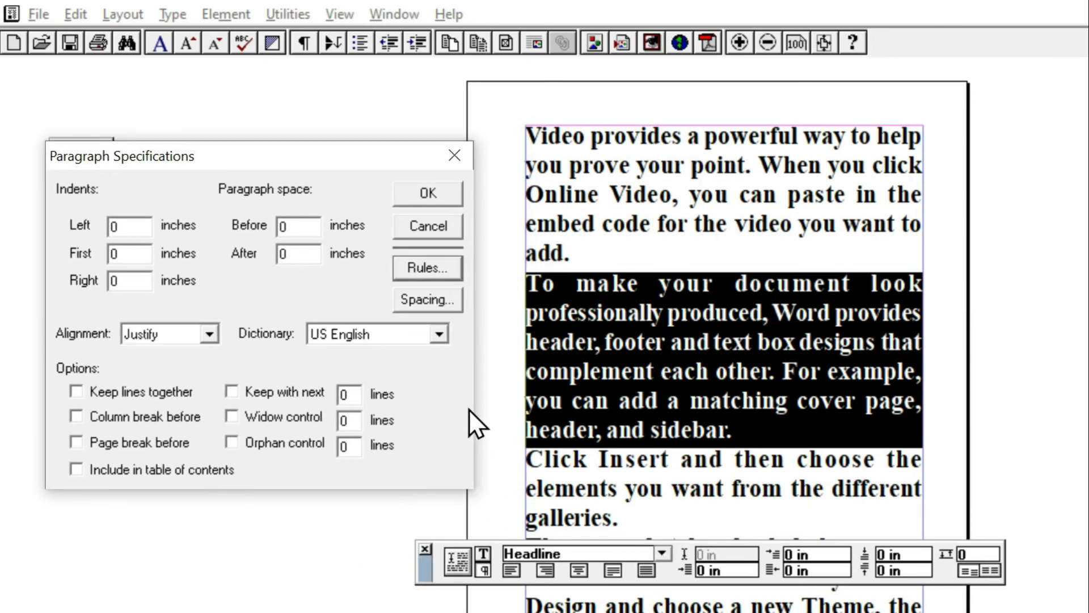
pyautogui.click(438, 271)
pyautogui.moveTo(691, 161); pyautogui.dragTo(240, 151)
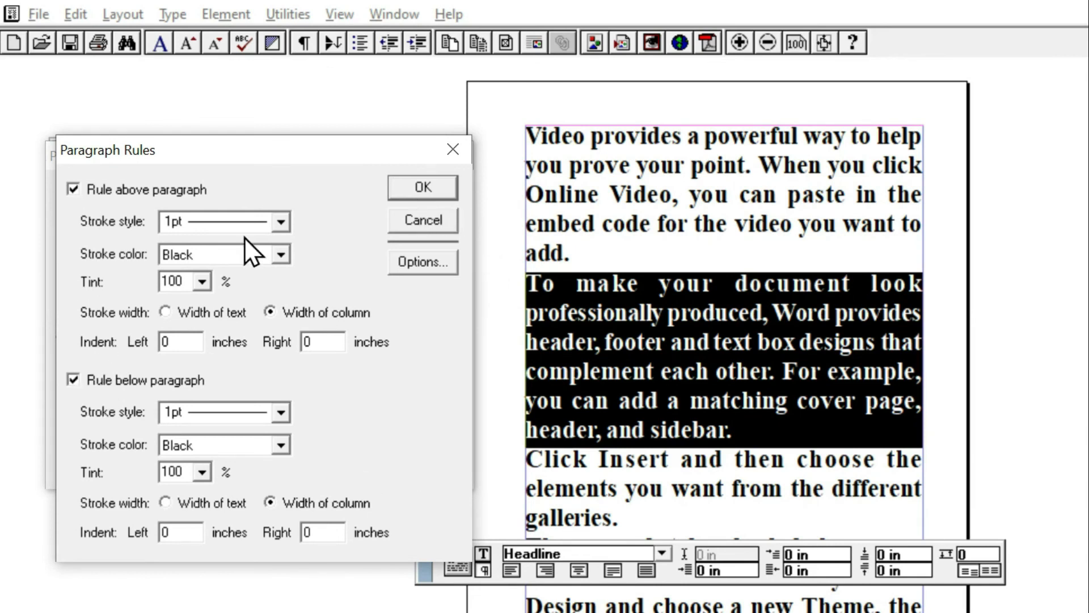
pyautogui.click(280, 222)
pyautogui.click(228, 289)
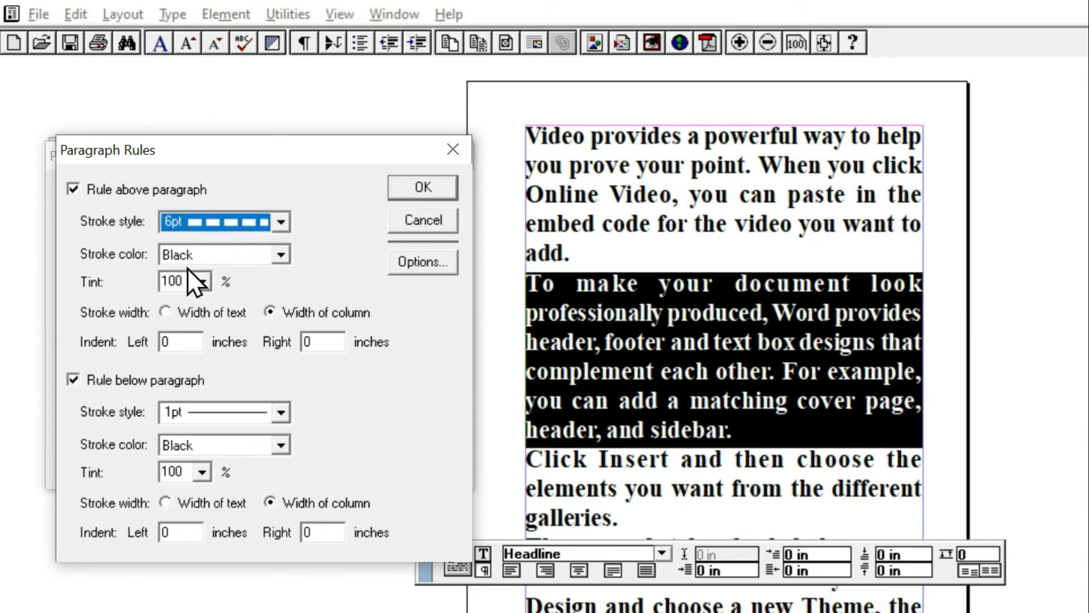
pyautogui.click(435, 189)
# Step: Review the second paragraph's rule options for distance from the baseline and grid alignment, and close the dialogs
pyautogui.click(305, 40)
pyautogui.moveTo(699, 205); pyautogui.dragTo(290, 192)
pyautogui.click(493, 302)
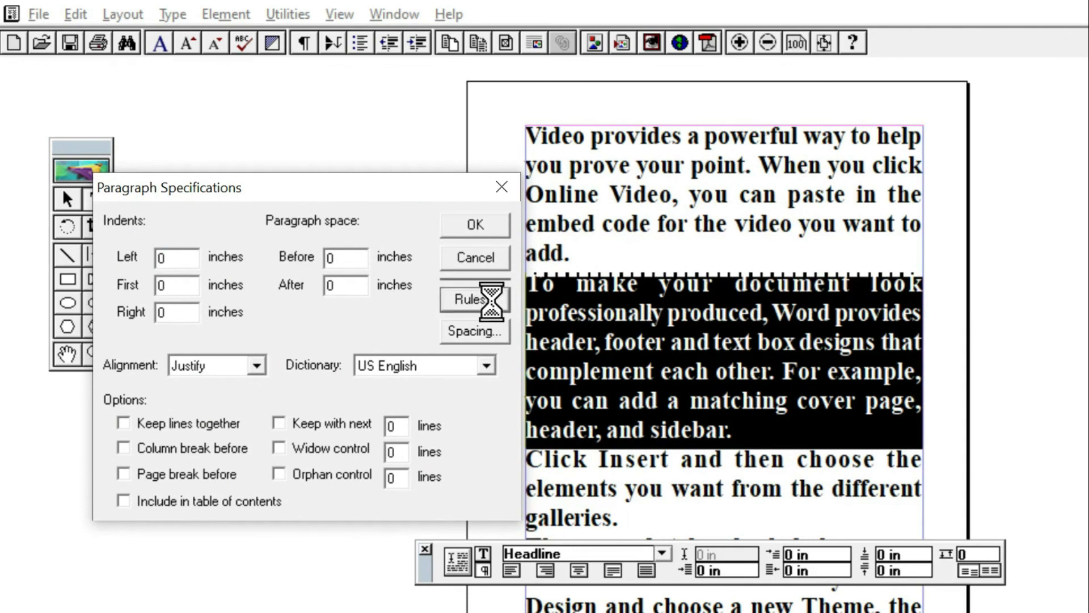
pyautogui.click(466, 271)
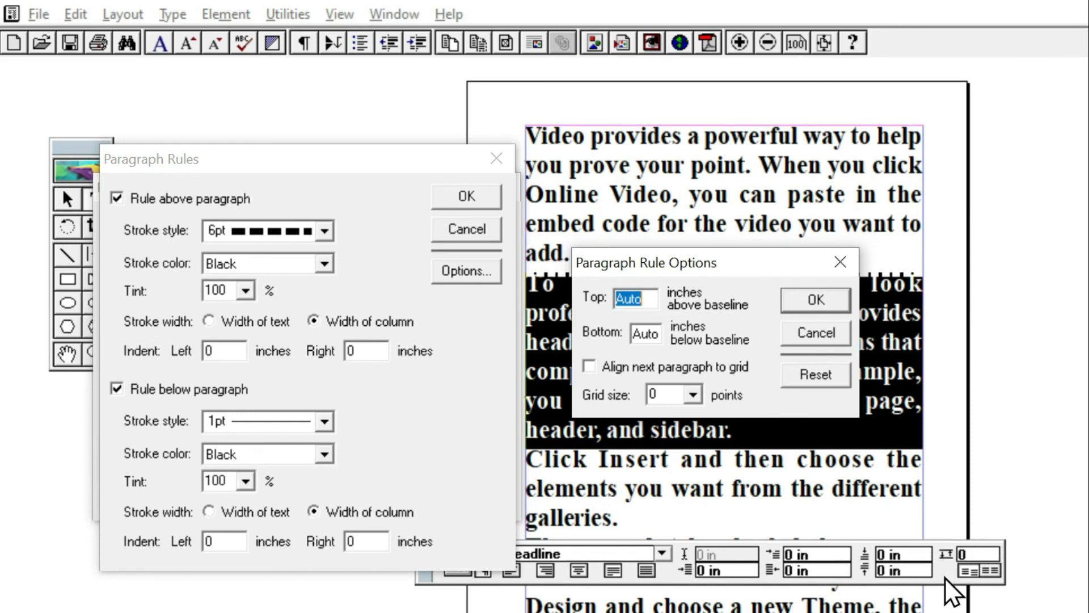
pyautogui.press('Return')
pyautogui.press('Return')
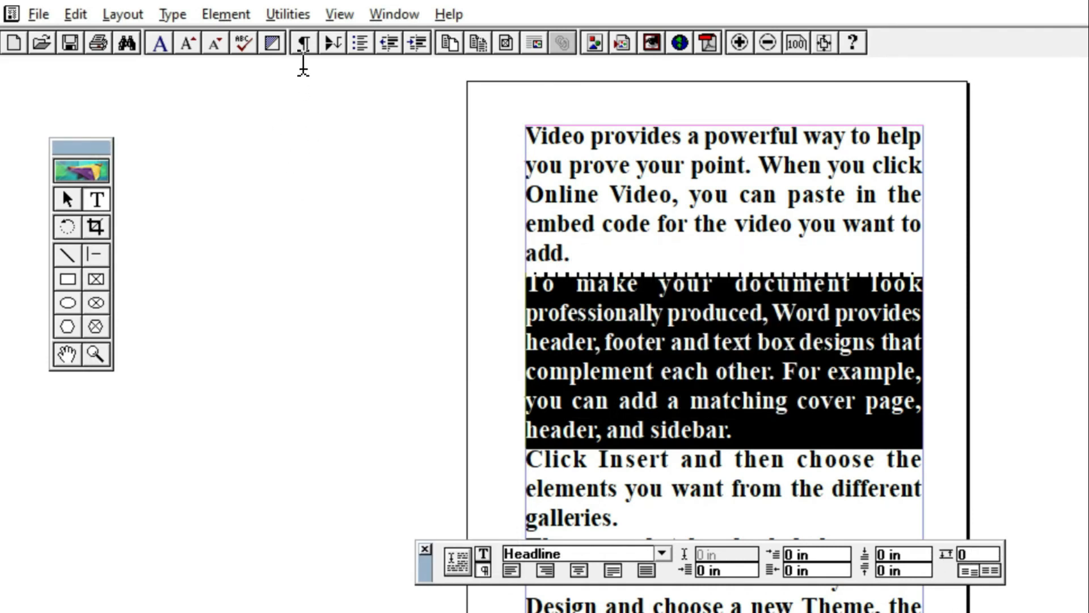
# Step: Open the spacing attributes of the second paragraph and examine the minimum, desired and maximum word space fields
pyautogui.click(306, 42)
pyautogui.moveTo(673, 189); pyautogui.dragTo(247, 156)
pyautogui.click(473, 301)
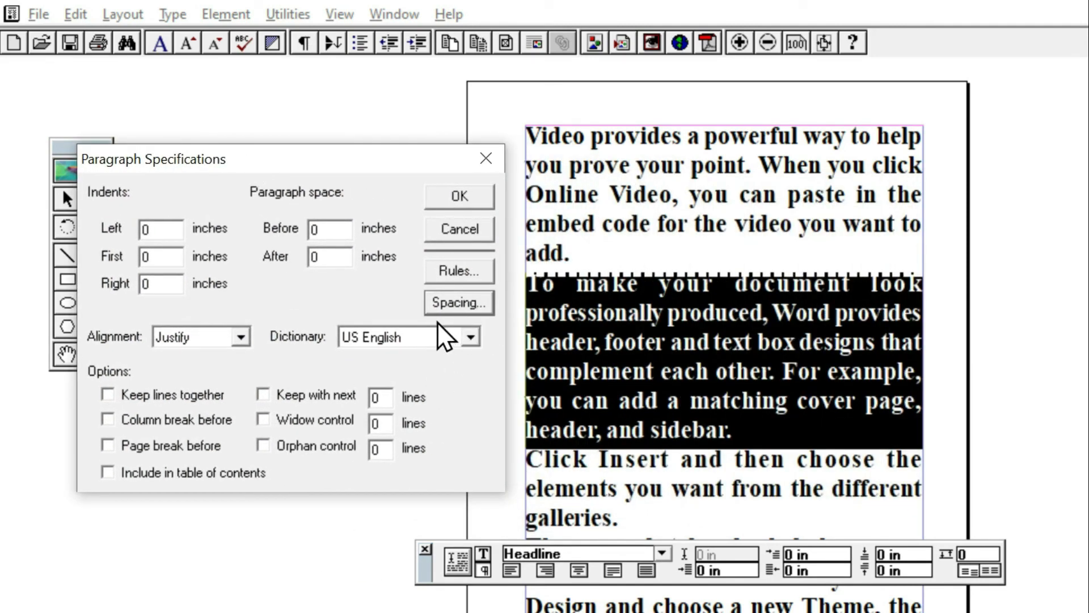
pyautogui.click(444, 303)
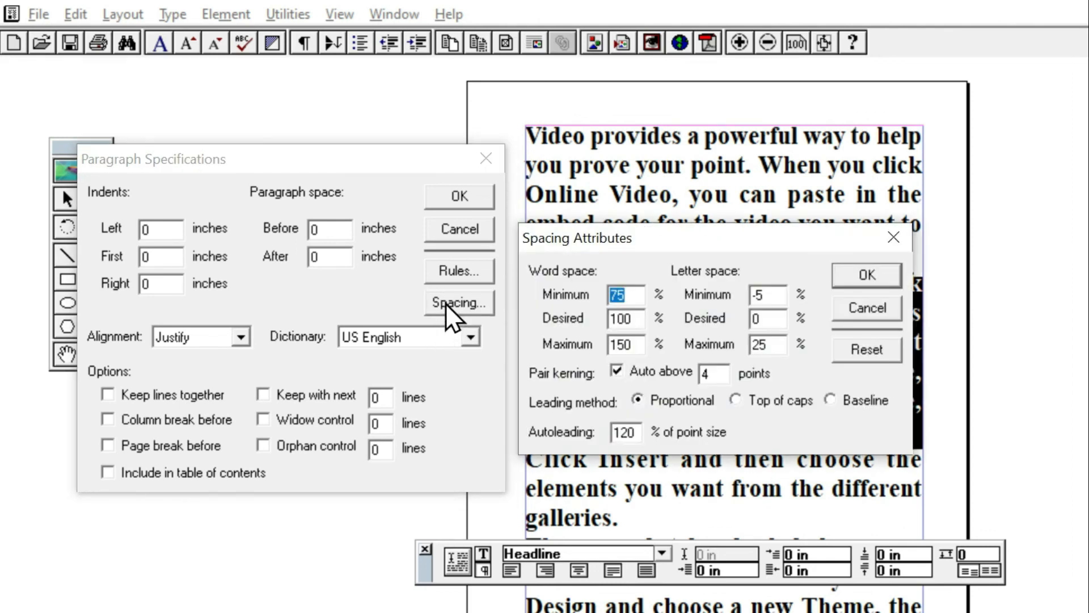
pyautogui.click(634, 295)
pyautogui.doubleClick(607, 298)
pyautogui.moveTo(636, 346); pyautogui.dragTo(607, 351)
pyautogui.doubleClick(640, 319)
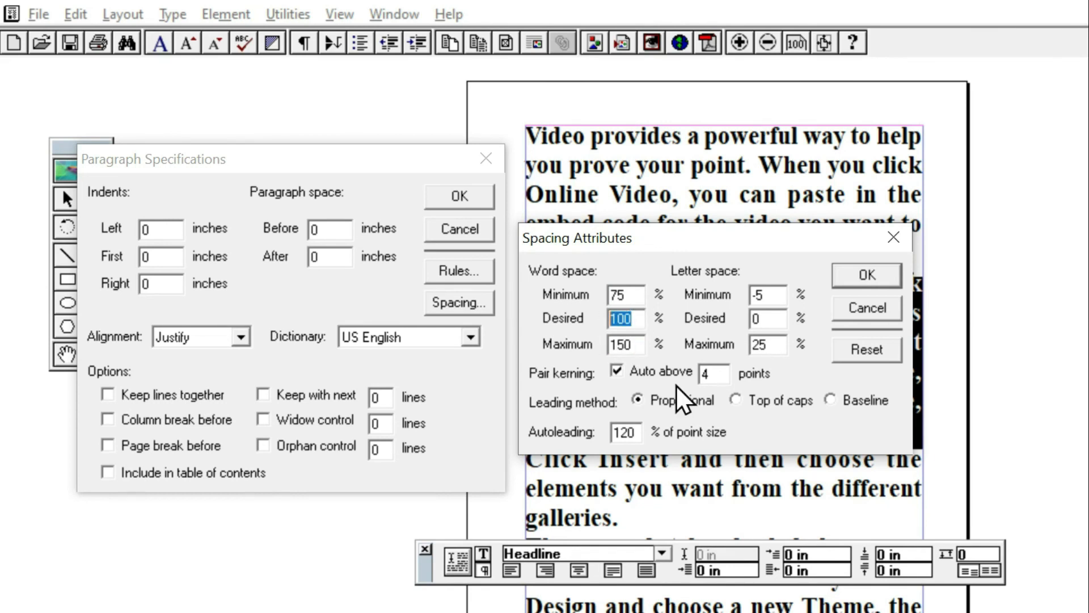
# Step: Examine the minimum, desired and maximum letter space fields and leave the spacing attributes without applying changes
pyautogui.click(773, 298)
pyautogui.click(768, 321)
pyautogui.click(774, 348)
pyautogui.press('Tab')
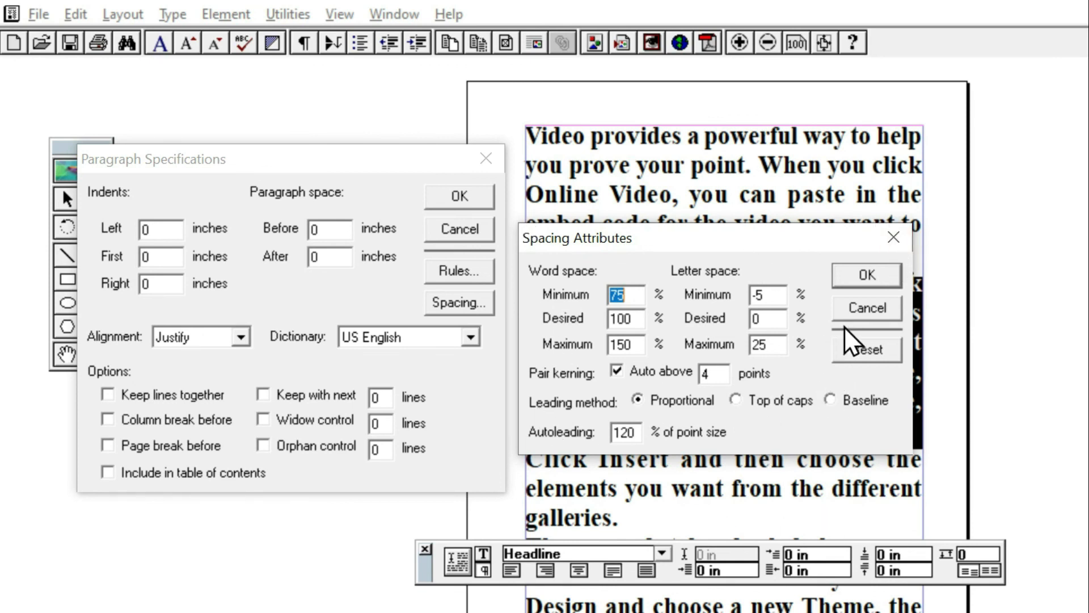
pyautogui.click(859, 309)
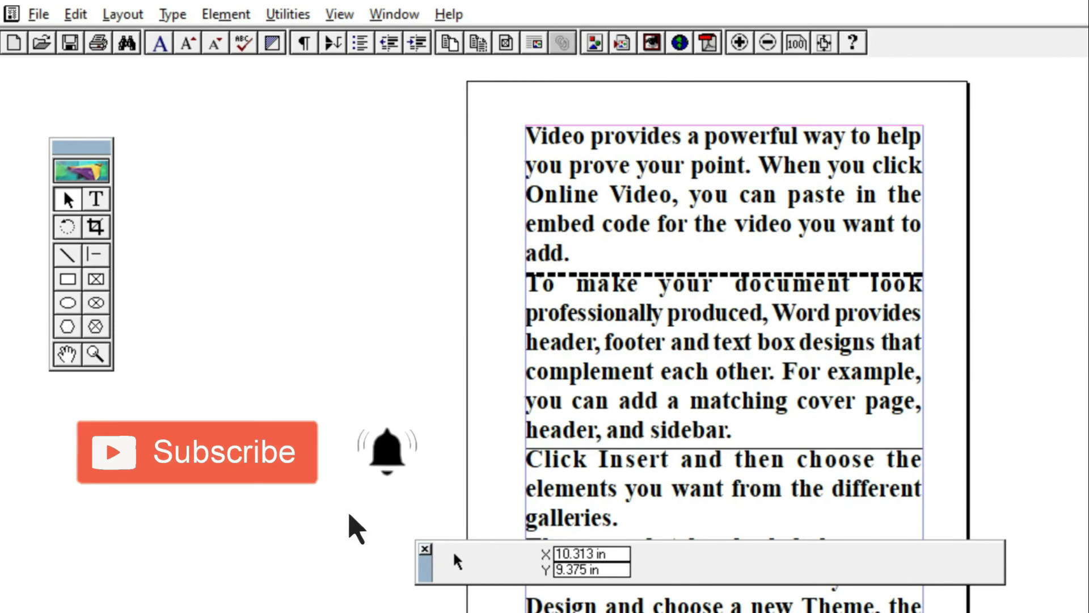